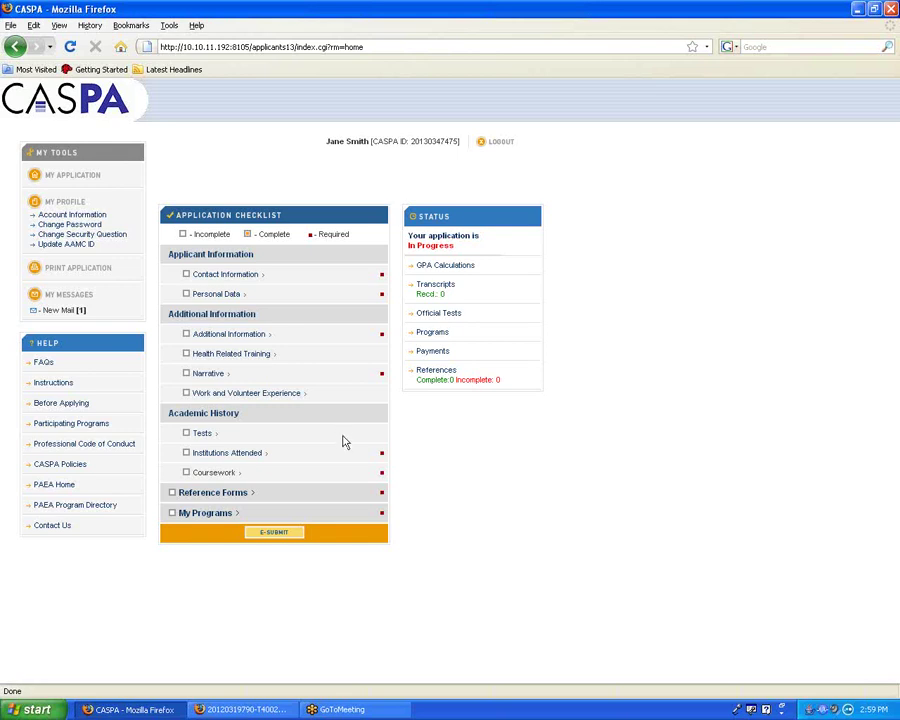
Add a new college under Institutions Attended, choosing Wheaton College (MA) from the Massachusetts college list
{"action": "left_click", "coordinate": [247, 459]}
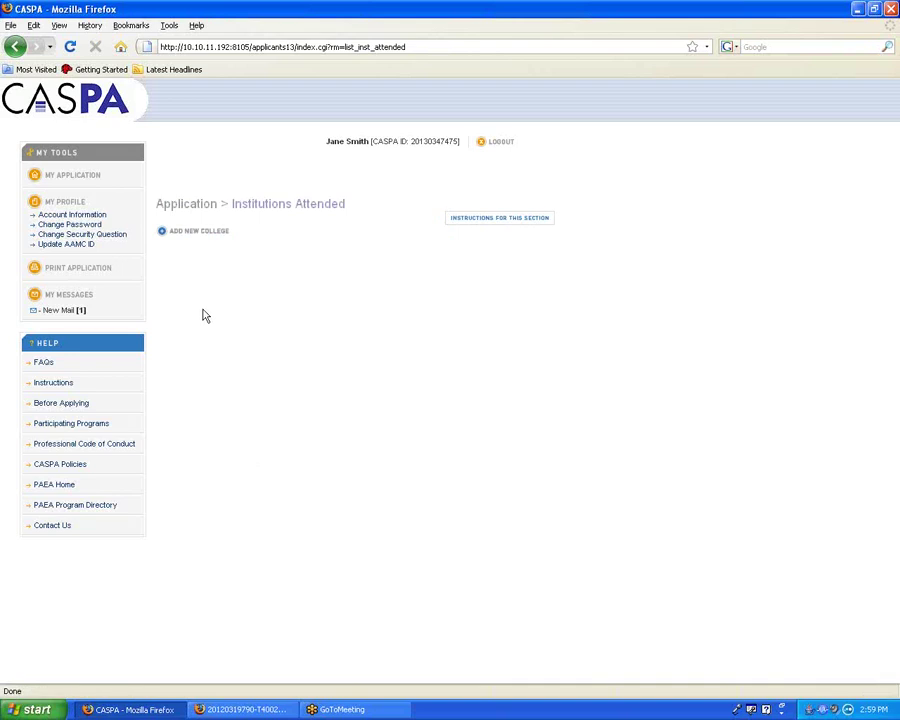
{"action": "left_click", "coordinate": [198, 233]}
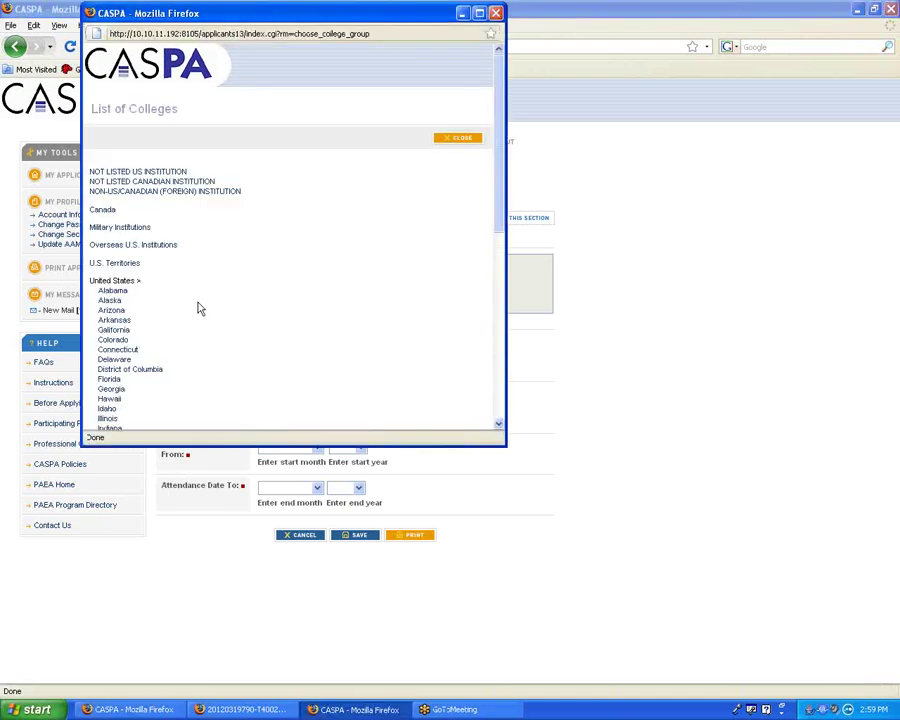
{"action": "scroll", "coordinate": [199, 308], "scroll_direction": "down", "scroll_amount": 4}
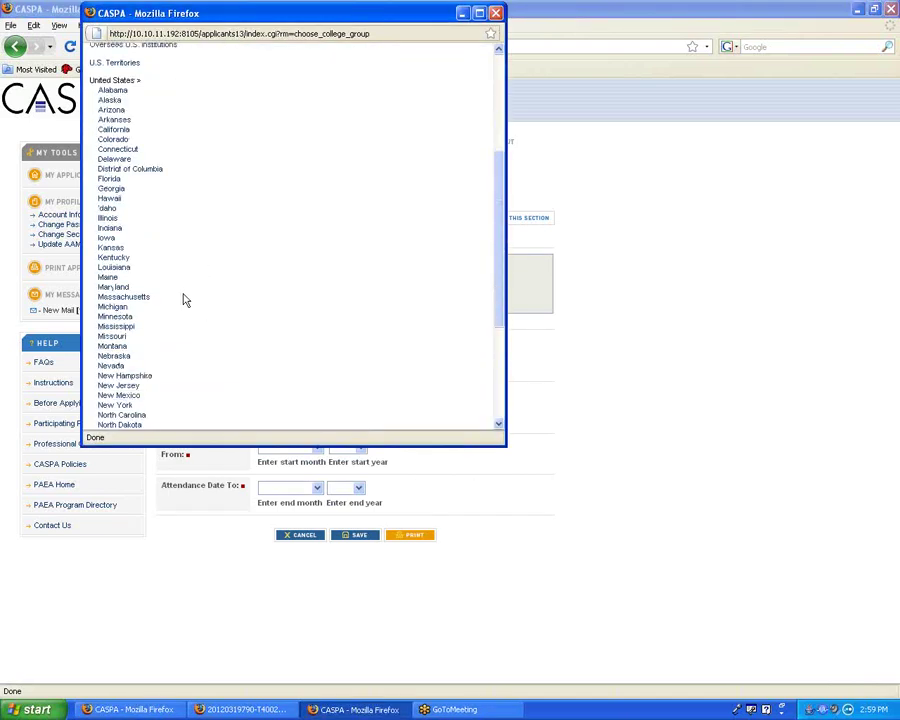
{"action": "left_click", "coordinate": [143, 299]}
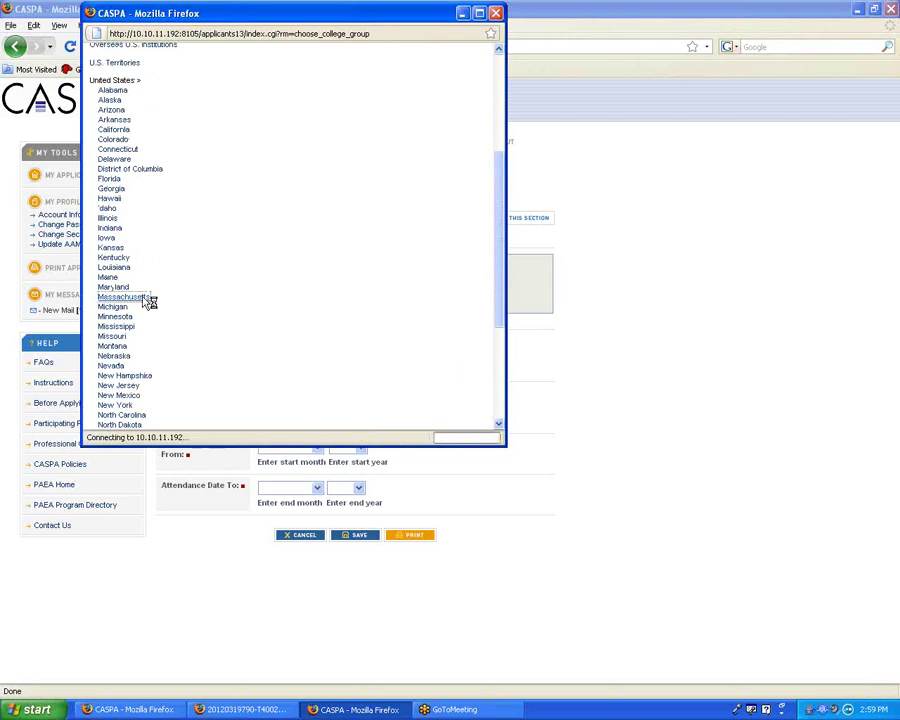
{"action": "scroll", "coordinate": [302, 325], "scroll_direction": "down", "scroll_amount": 10}
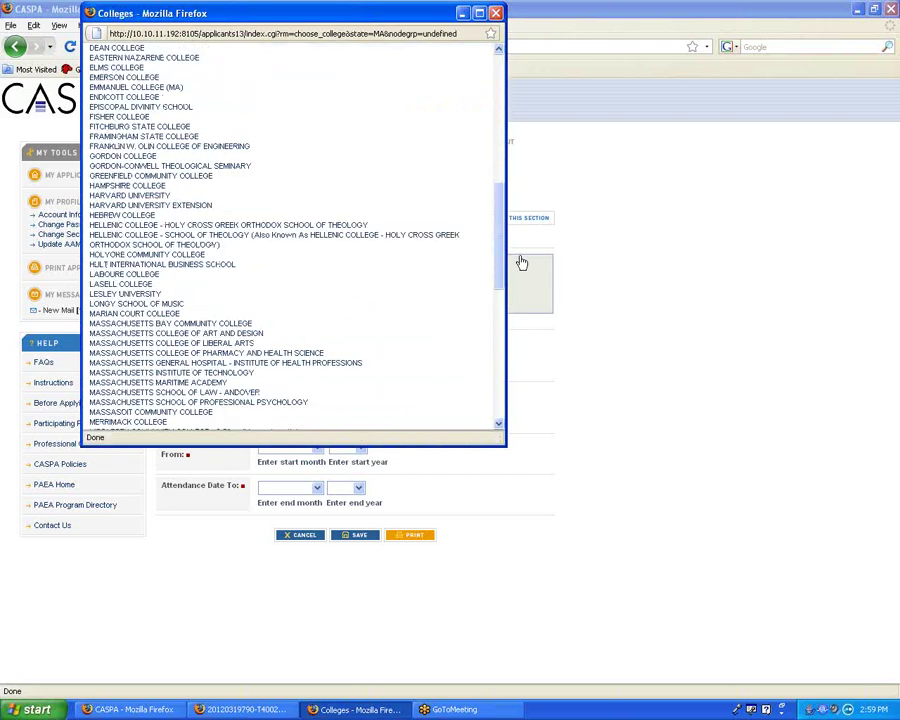
{"action": "scroll", "coordinate": [498, 290], "scroll_direction": "down", "scroll_amount": 4}
{"action": "left_click_drag", "start_coordinate": [498, 290], "coordinate": [498, 383]}
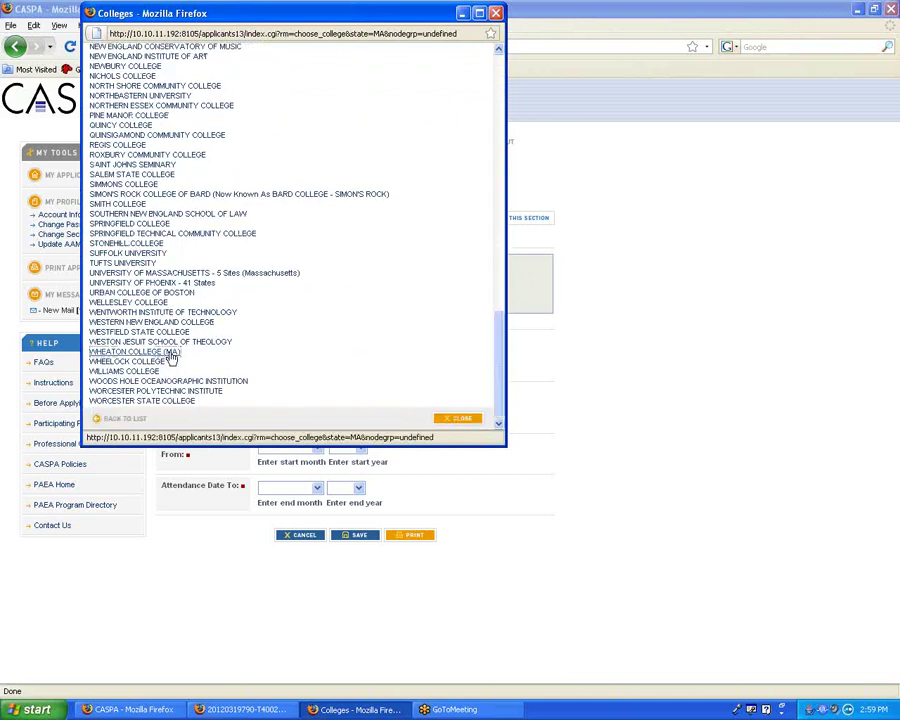
{"action": "left_click", "coordinate": [170, 356]}
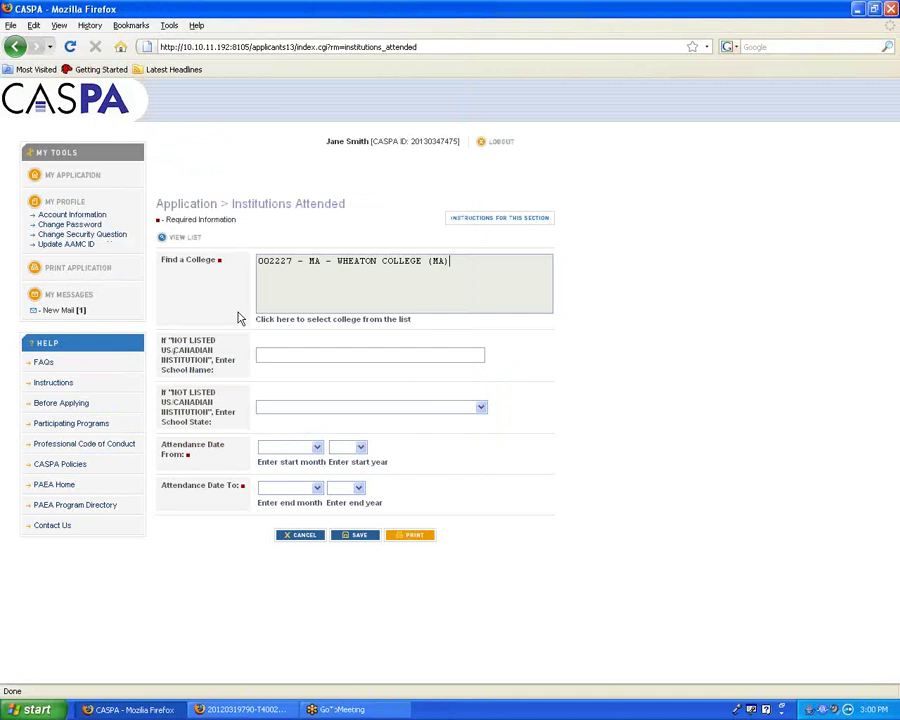
Set the Wheaton College attendance dates from August 2000 to May 2004 and save the institution
{"action": "left_click", "coordinate": [289, 454]}
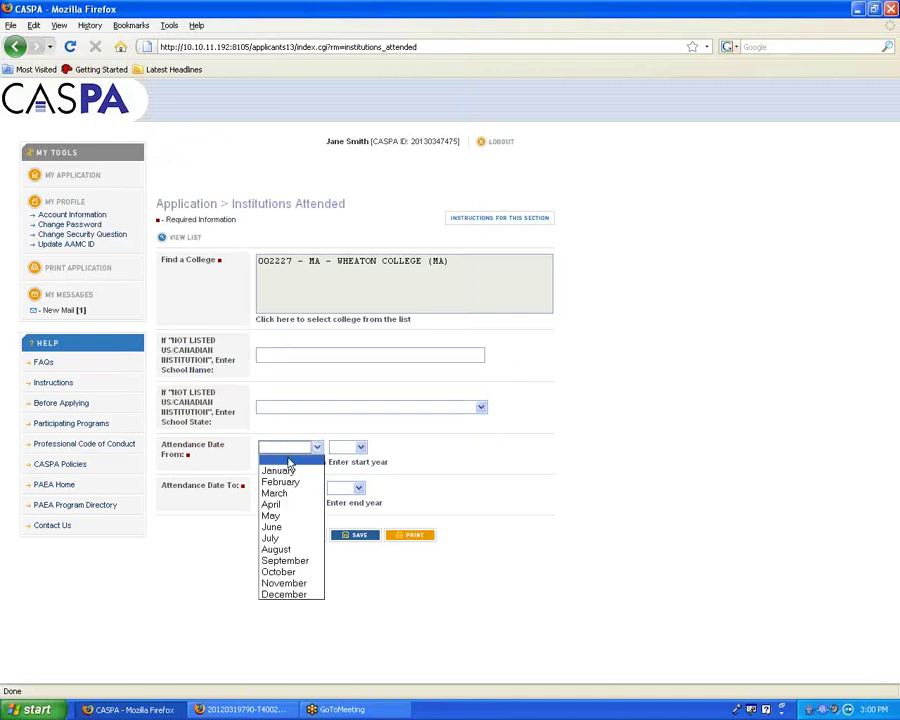
{"action": "left_click", "coordinate": [278, 549]}
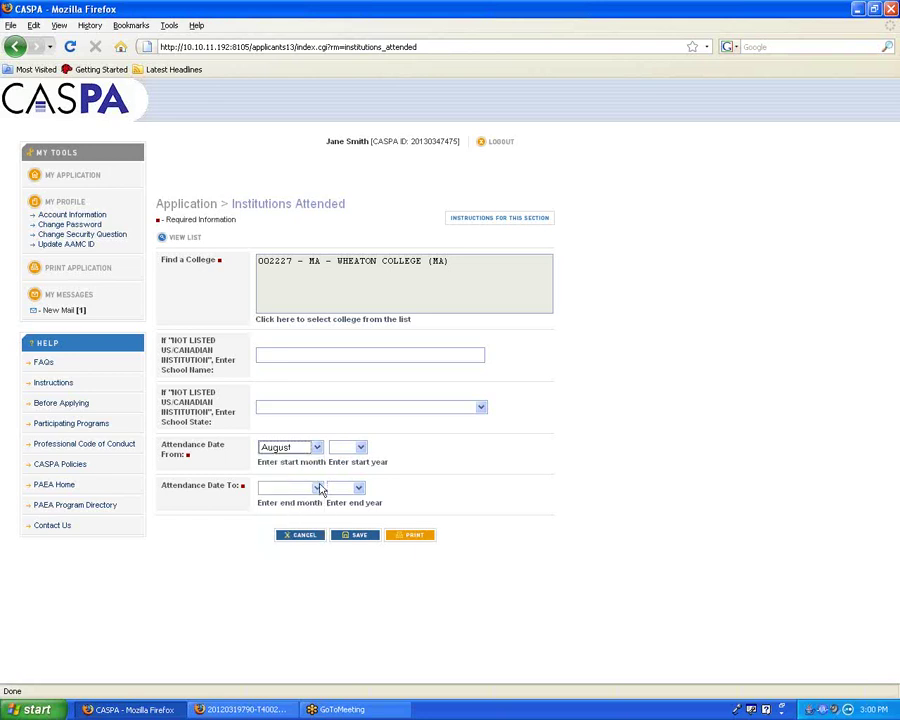
{"action": "left_click", "coordinate": [356, 448]}
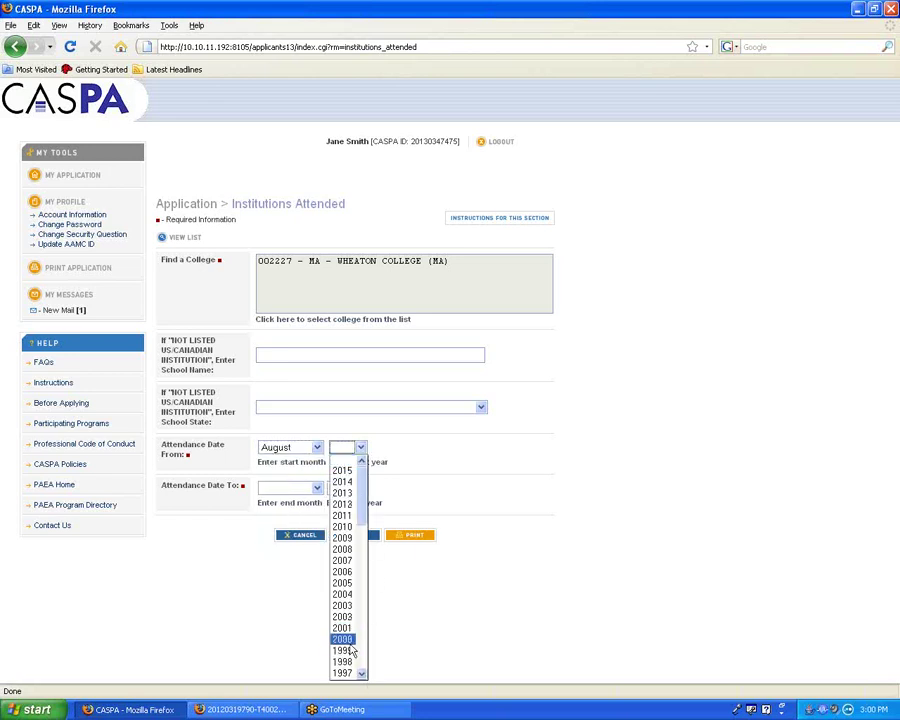
{"action": "left_click", "coordinate": [349, 645]}
{"action": "left_click", "coordinate": [289, 488]}
{"action": "left_click", "coordinate": [272, 557]}
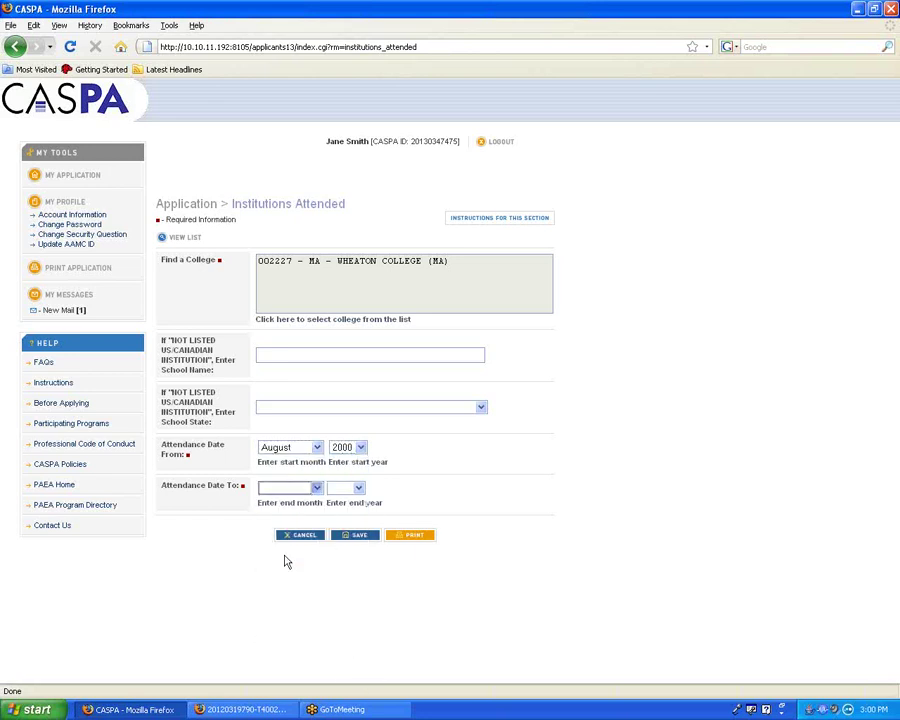
{"action": "left_click", "coordinate": [338, 490]}
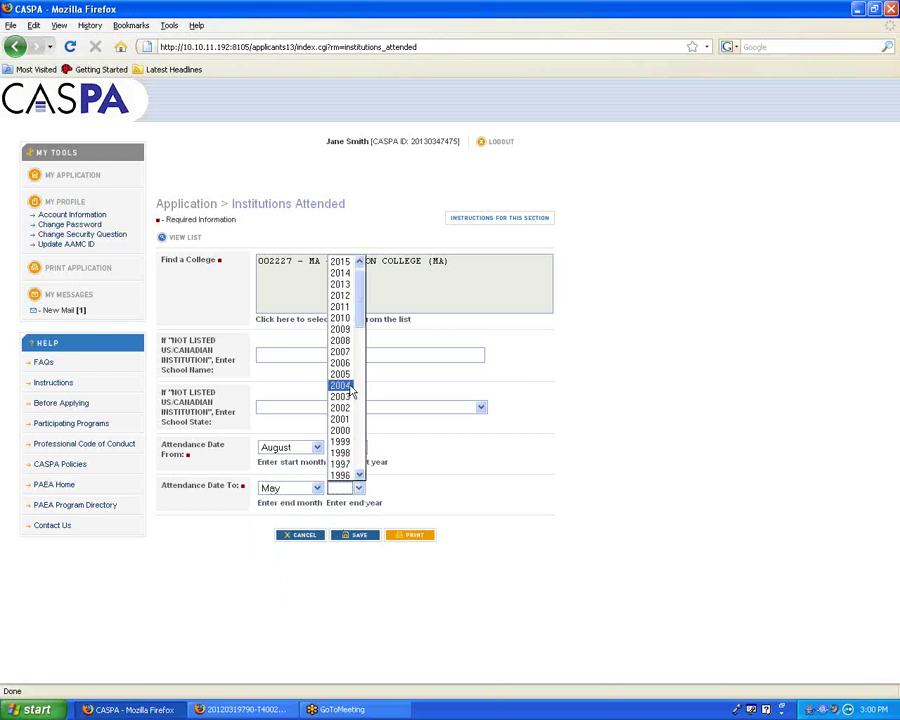
{"action": "left_click", "coordinate": [351, 386]}
{"action": "left_click", "coordinate": [349, 538]}
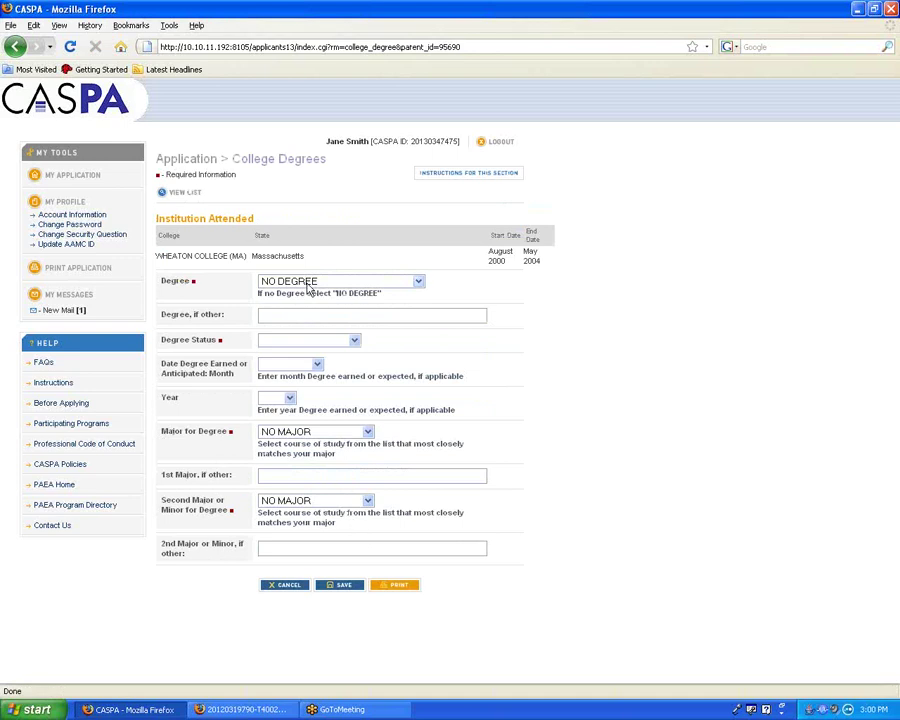
Set the degree to Bachelor Arts with status Degree Awarded and date earned May 2004
{"action": "left_click", "coordinate": [309, 284]}
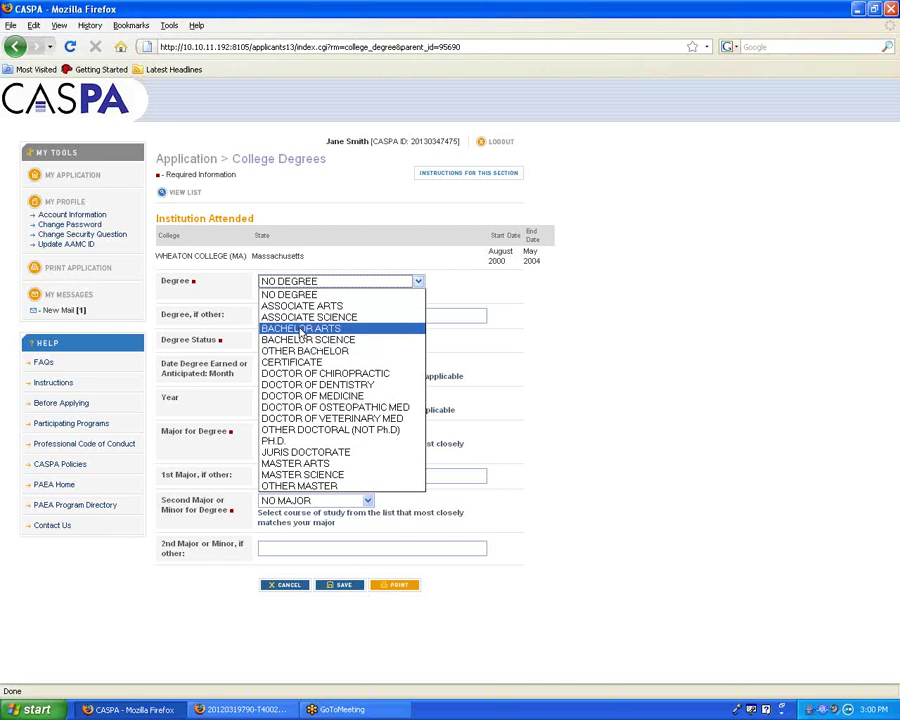
{"action": "left_click", "coordinate": [301, 330]}
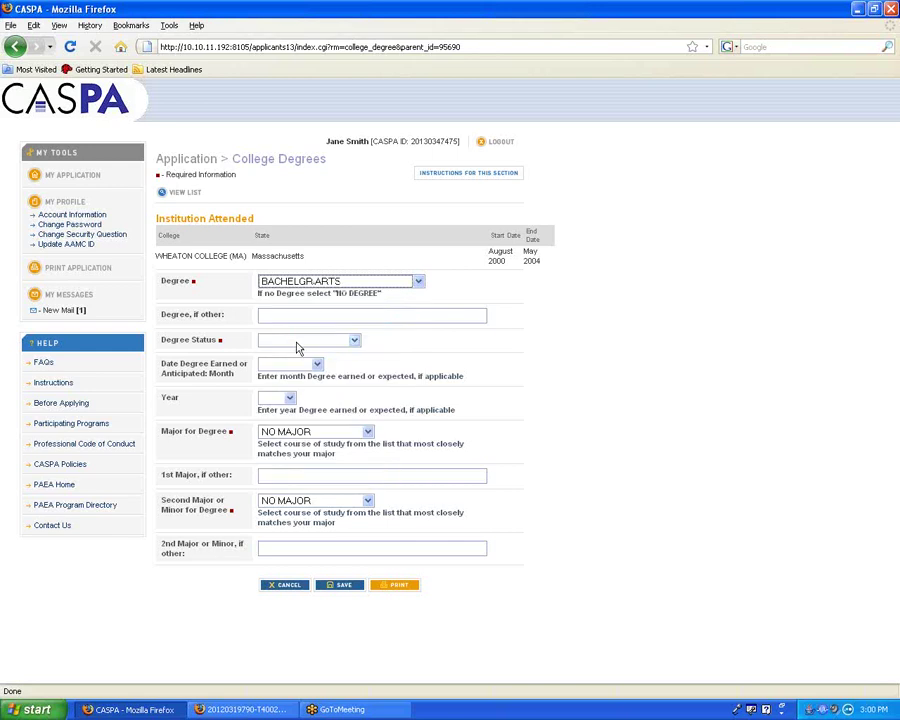
{"action": "left_click", "coordinate": [297, 347]}
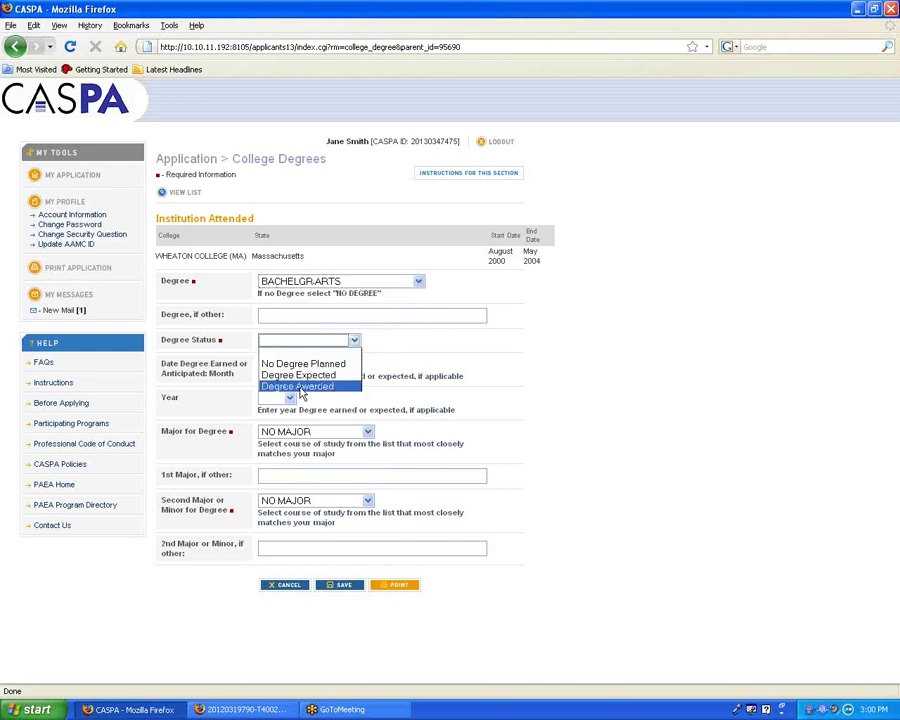
{"action": "left_click", "coordinate": [286, 382]}
{"action": "left_click", "coordinate": [287, 366]}
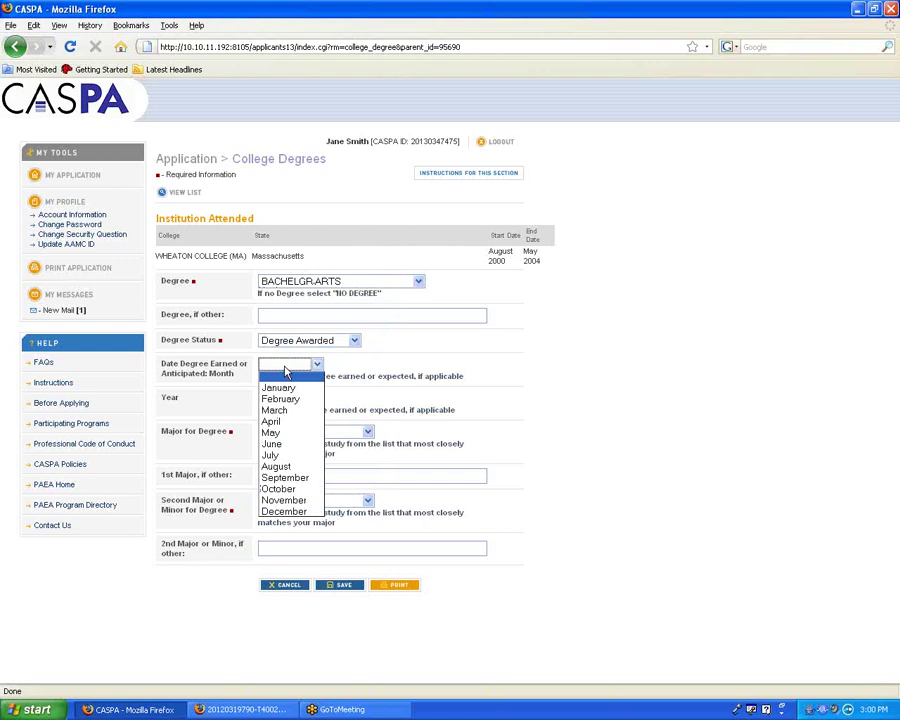
{"action": "left_click", "coordinate": [271, 432]}
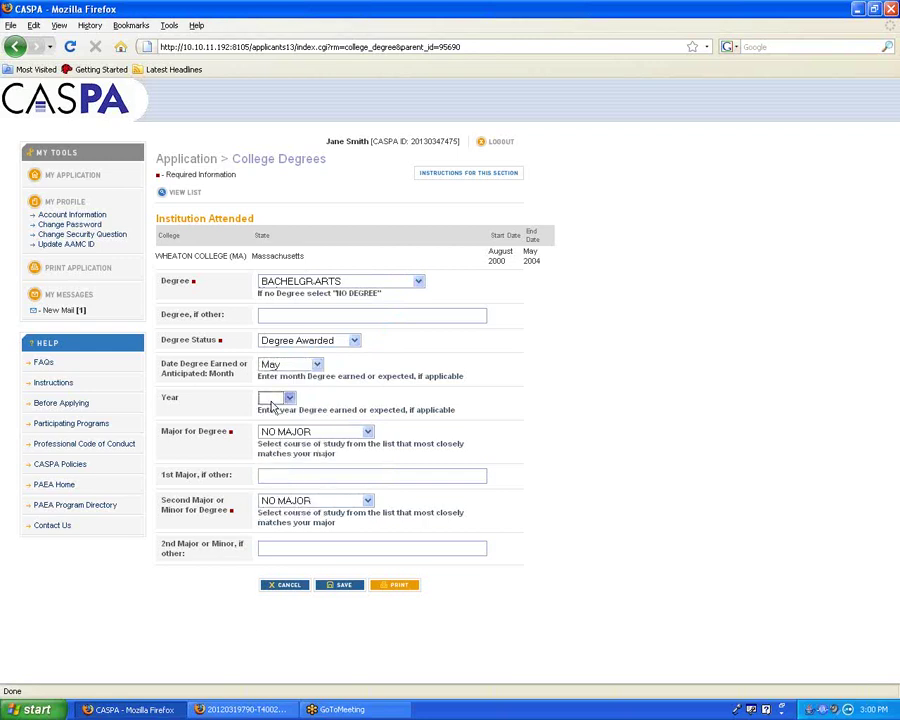
{"action": "left_click", "coordinate": [272, 401]}
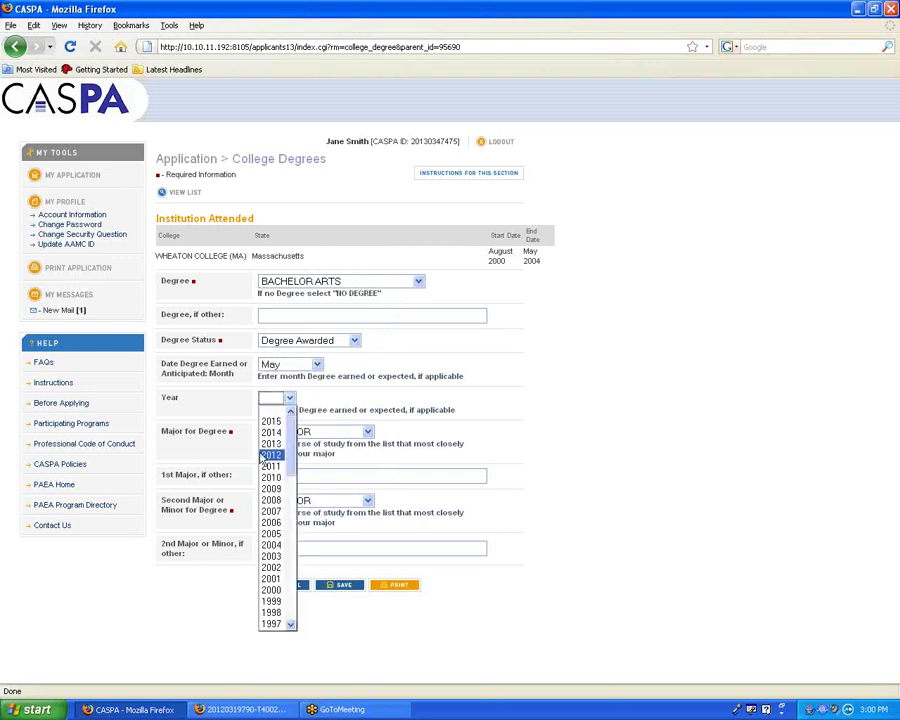
{"action": "left_click", "coordinate": [270, 545]}
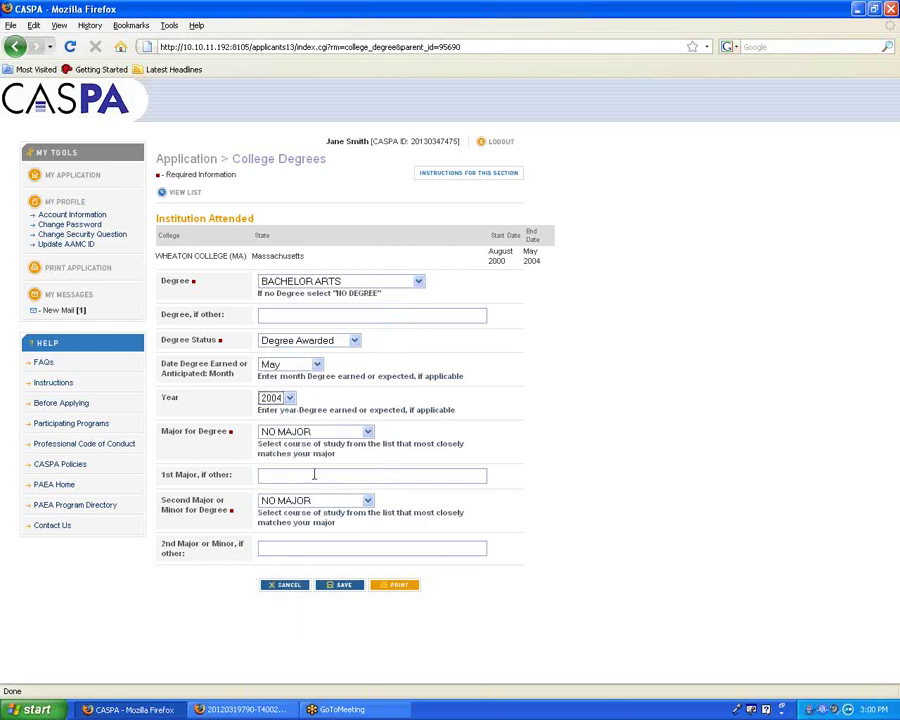
Choose Art as the major and Botany as the second major or minor, and save the degree
{"action": "left_click", "coordinate": [304, 436]}
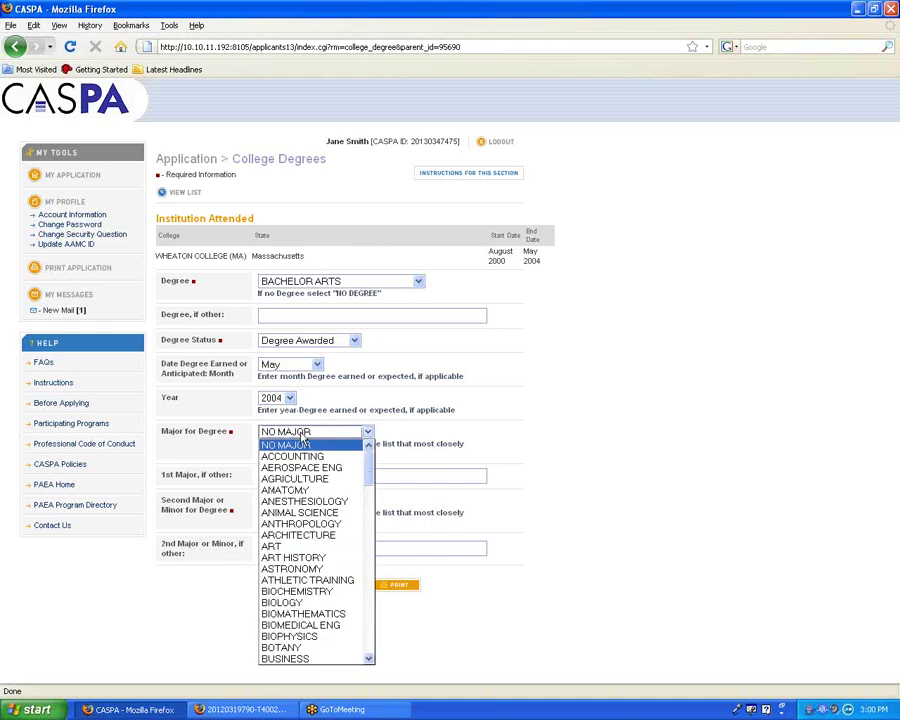
{"action": "left_click", "coordinate": [292, 547]}
{"action": "left_click", "coordinate": [288, 502]}
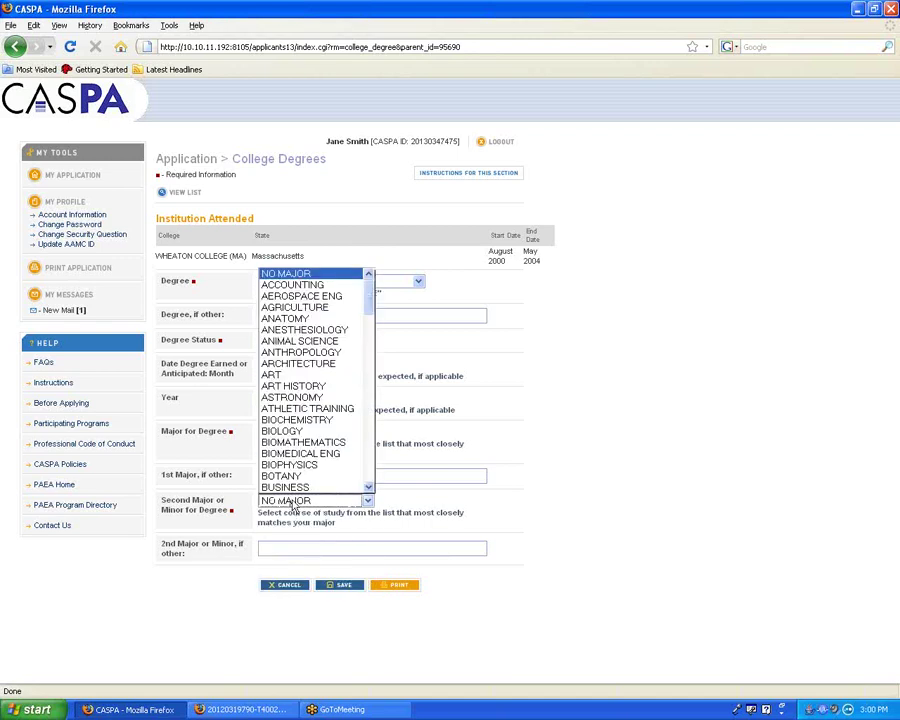
{"action": "left_click", "coordinate": [292, 477]}
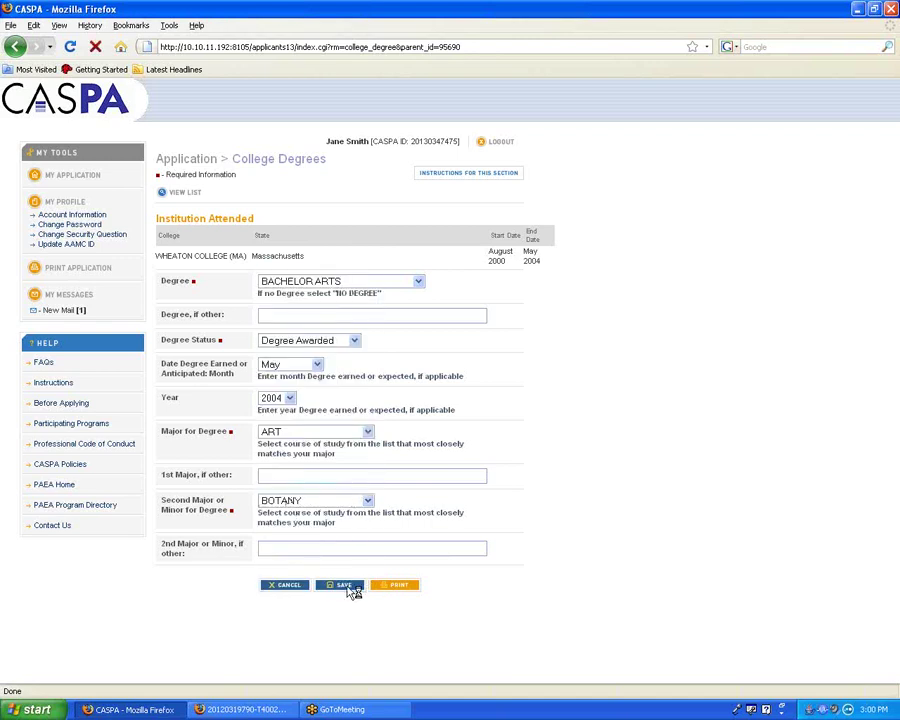
{"action": "left_click", "coordinate": [350, 589]}
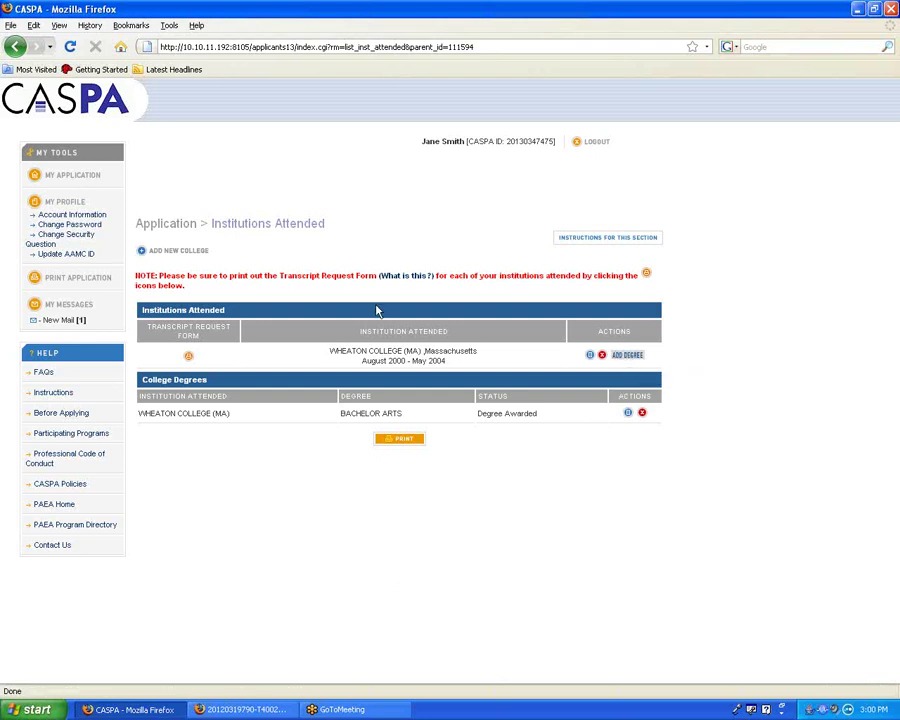
Open the application's Coursework section and consult the term listings in the transcript PDF
{"action": "left_click", "coordinate": [70, 178]}
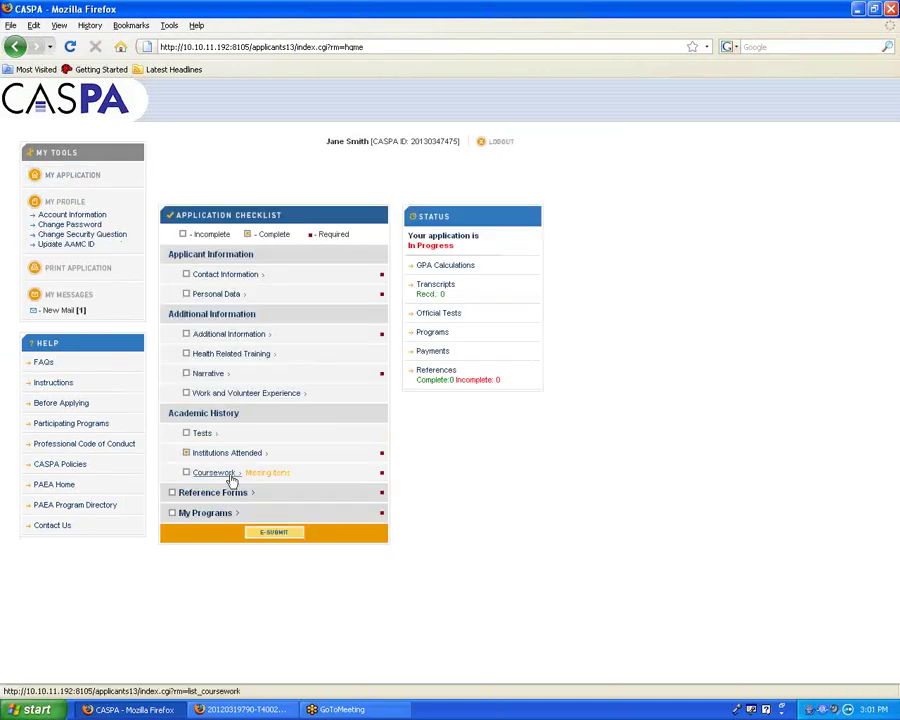
{"action": "left_click", "coordinate": [230, 474]}
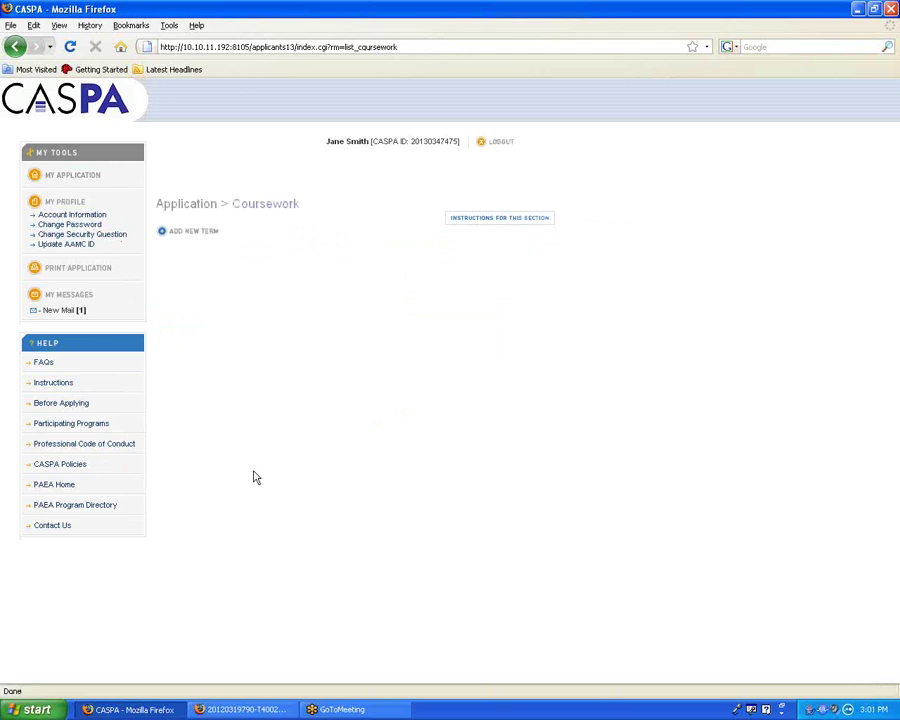
{"action": "left_click", "coordinate": [244, 710]}
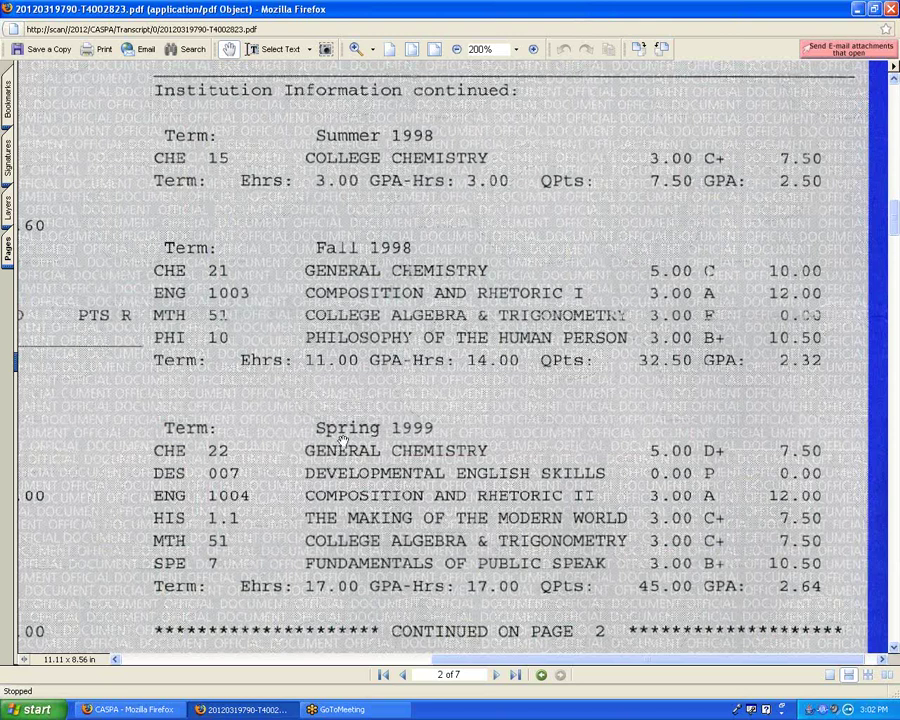
{"action": "left_click", "coordinate": [150, 712]}
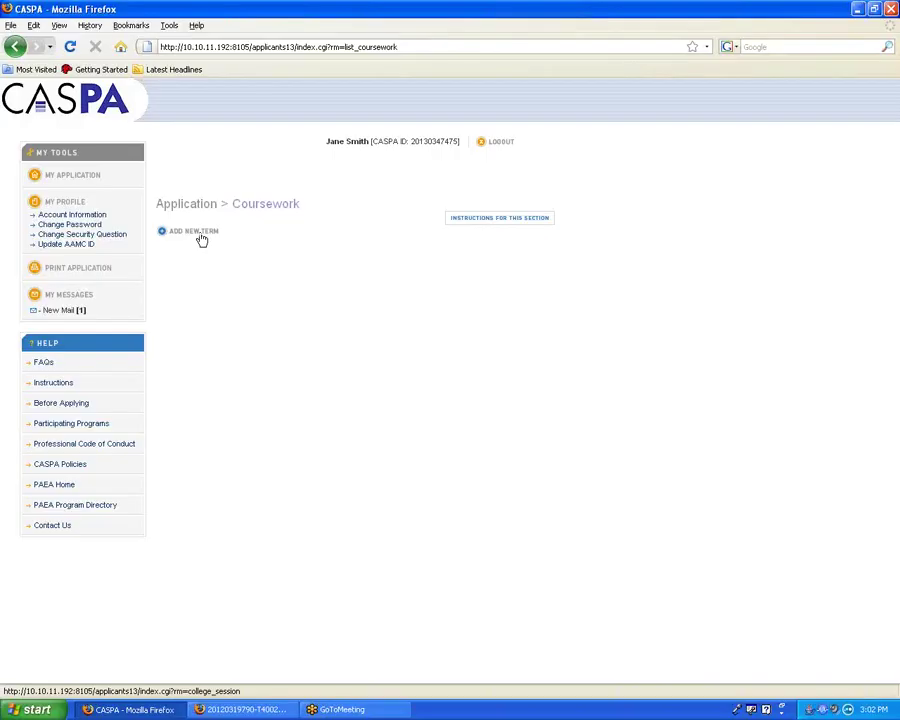
Add a new coursework term for Wheaton College (MA) with academic status Freshman and term Summer
{"action": "left_click", "coordinate": [203, 238]}
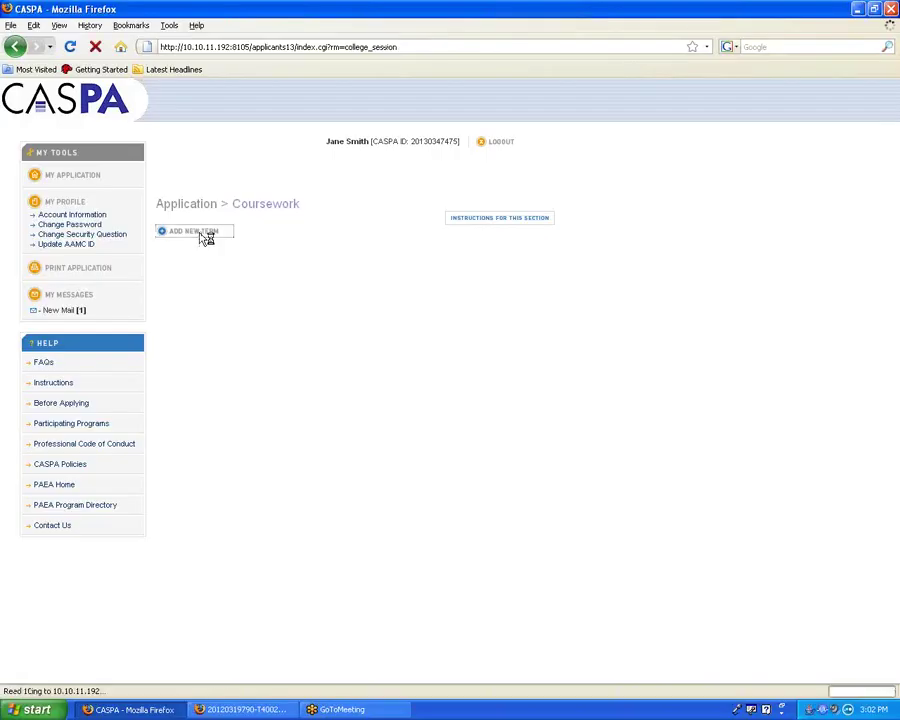
{"action": "left_click", "coordinate": [300, 247]}
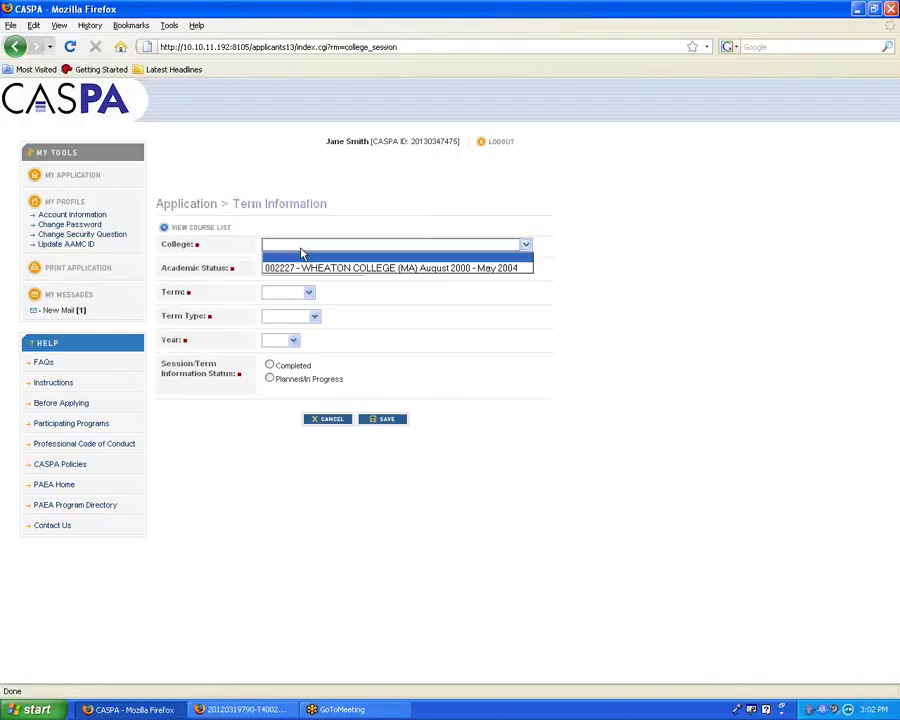
{"action": "left_click", "coordinate": [297, 270]}
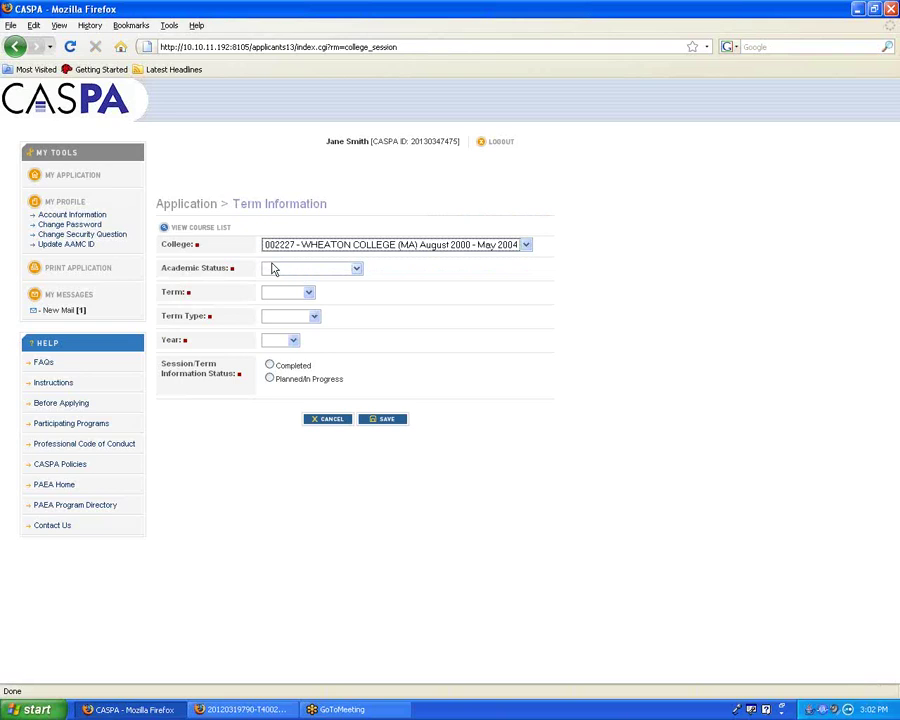
{"action": "left_click", "coordinate": [284, 269]}
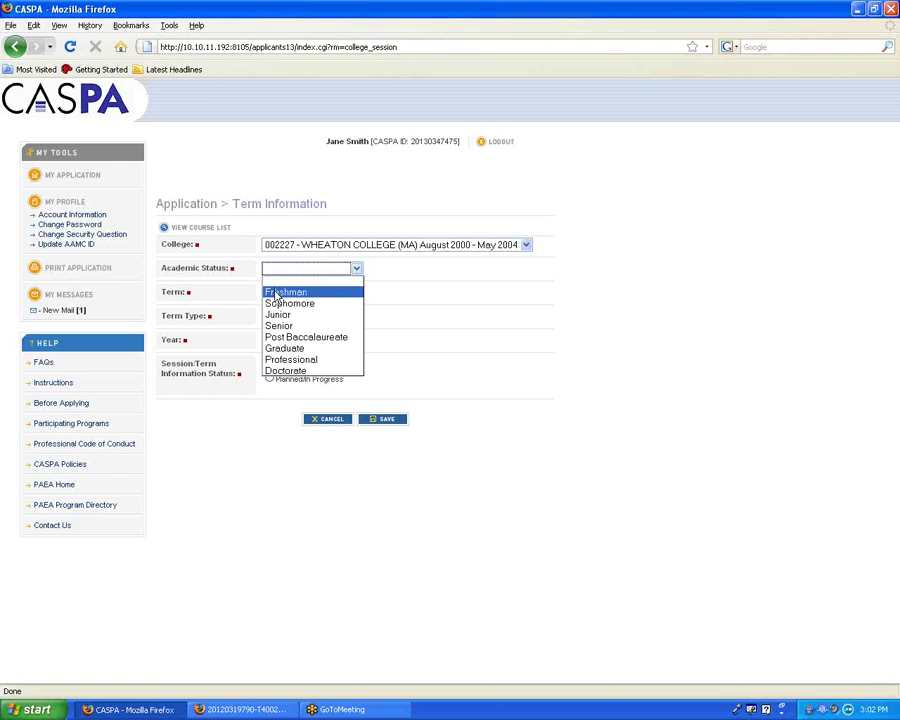
{"action": "left_click", "coordinate": [276, 292]}
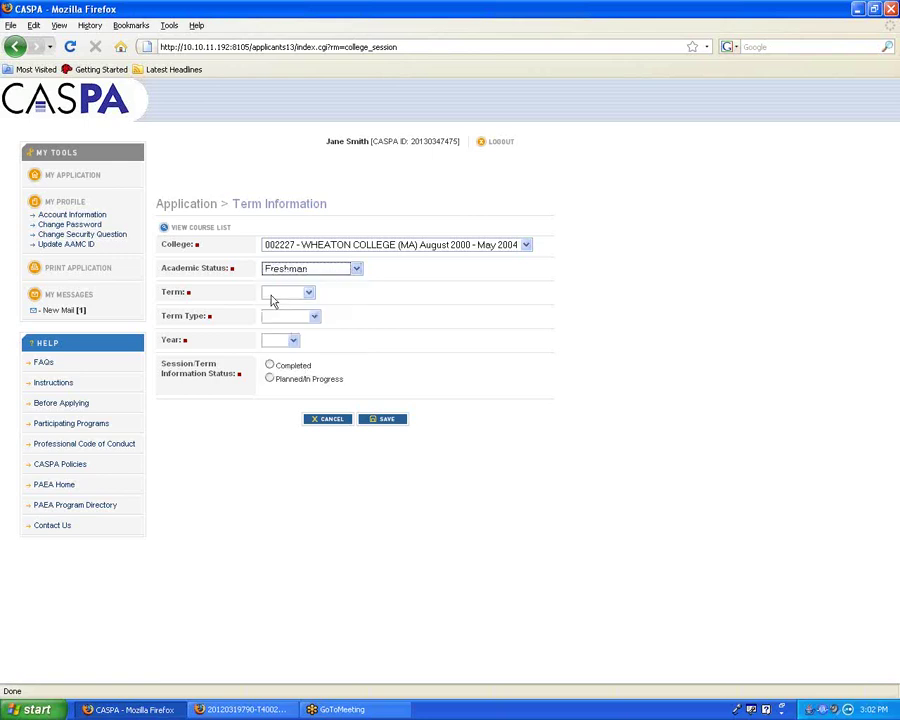
{"action": "left_click", "coordinate": [271, 294]}
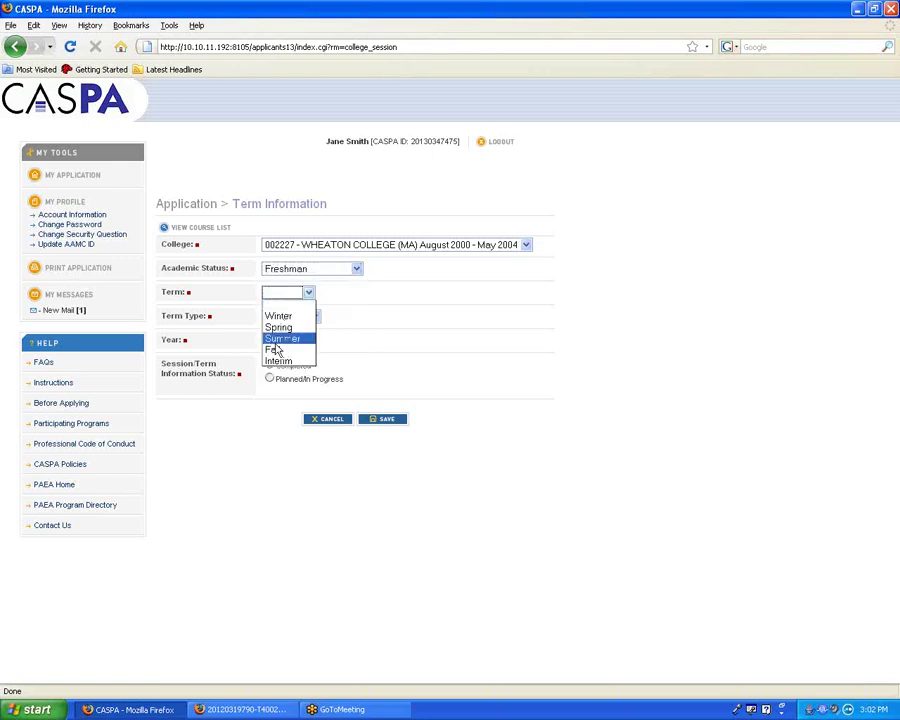
{"action": "left_click", "coordinate": [277, 340]}
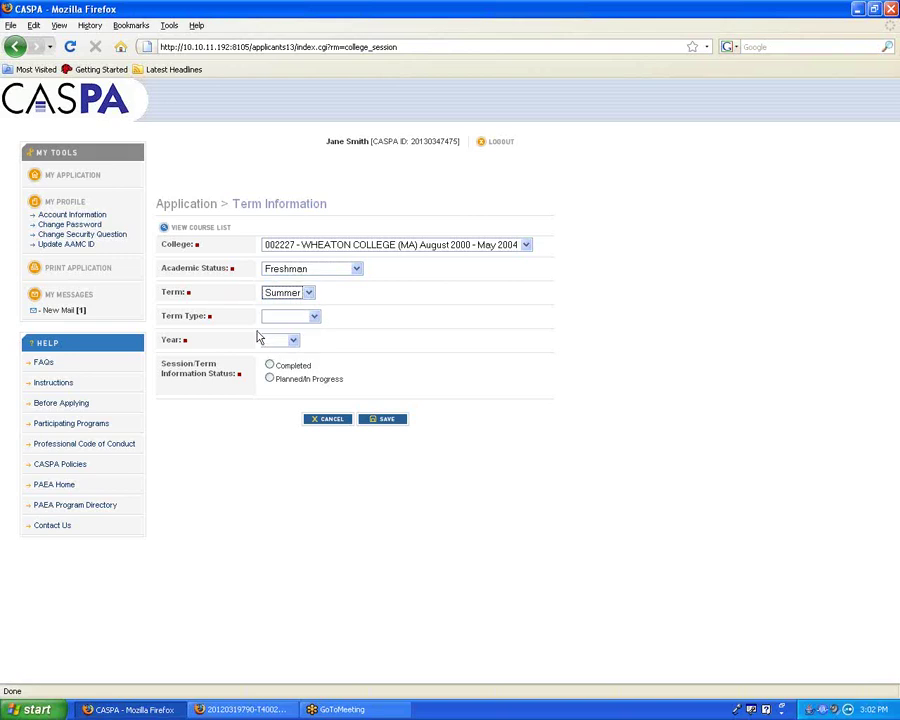
Set the term type to Semester, the year to 1998 and the session status to Completed, and save the term
{"action": "left_click", "coordinate": [279, 320]}
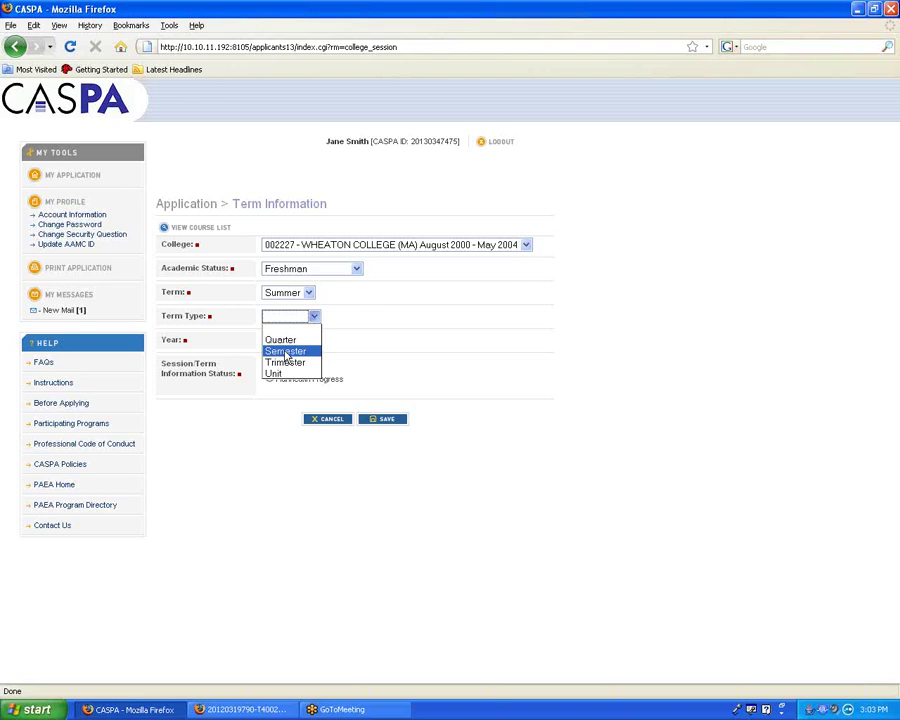
{"action": "left_click", "coordinate": [286, 351]}
{"action": "left_click", "coordinate": [290, 340]}
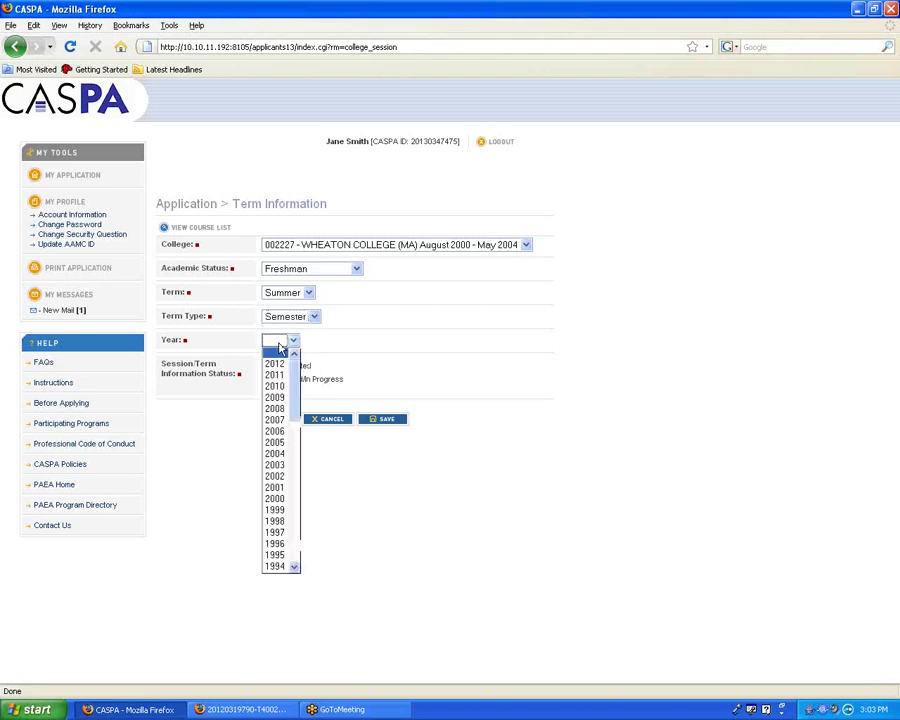
{"action": "left_click", "coordinate": [274, 521]}
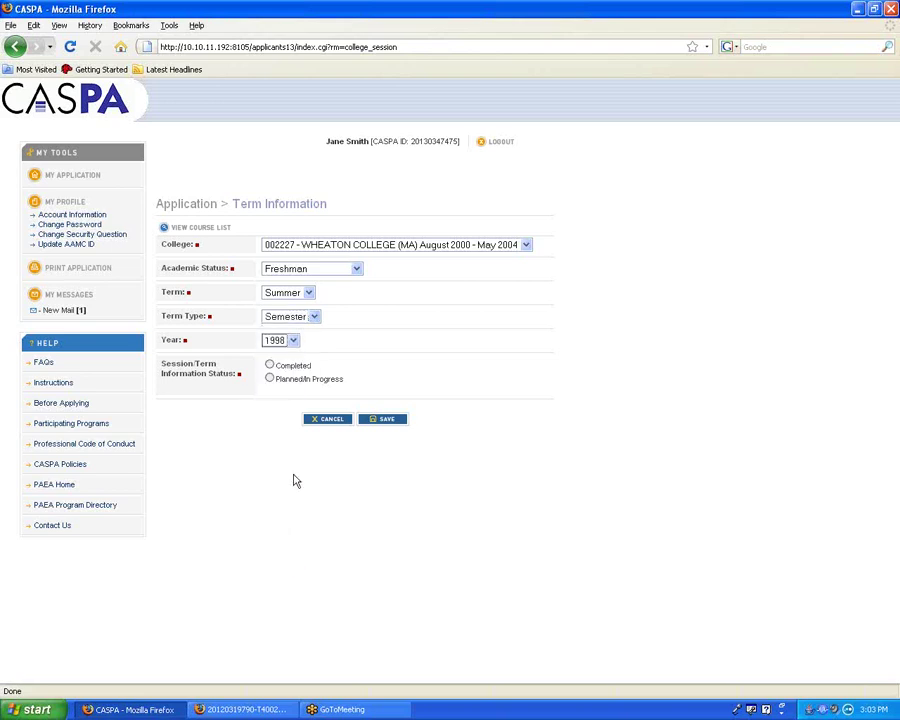
{"action": "left_click", "coordinate": [270, 366]}
{"action": "left_click", "coordinate": [396, 423]}
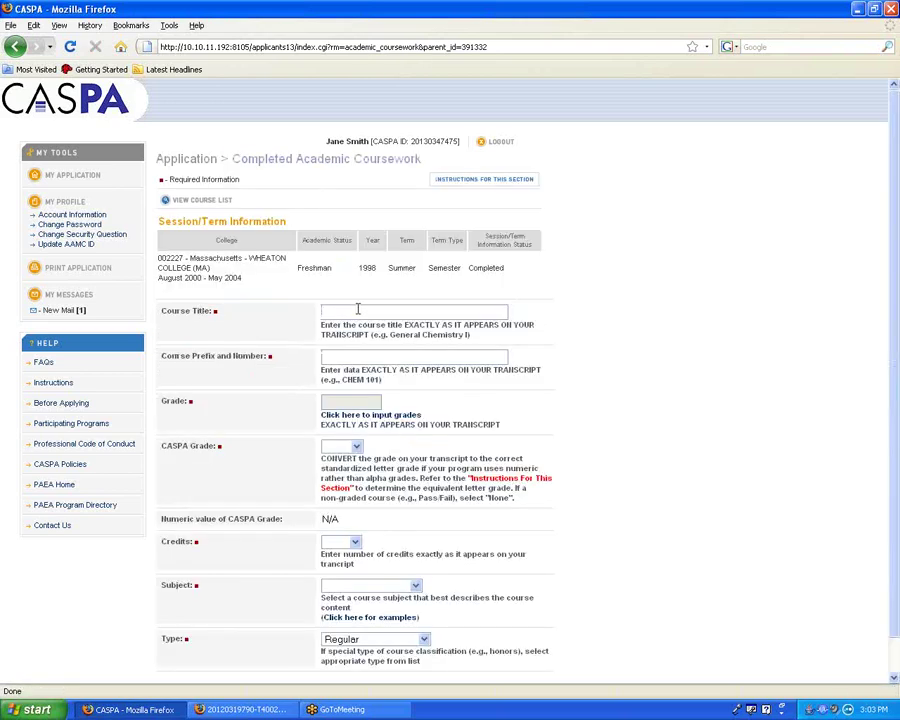
Consult the Summer 1998 transcript entry and enter the course title College Chemistry with prefix and number CHE 15
{"action": "left_click", "coordinate": [265, 711]}
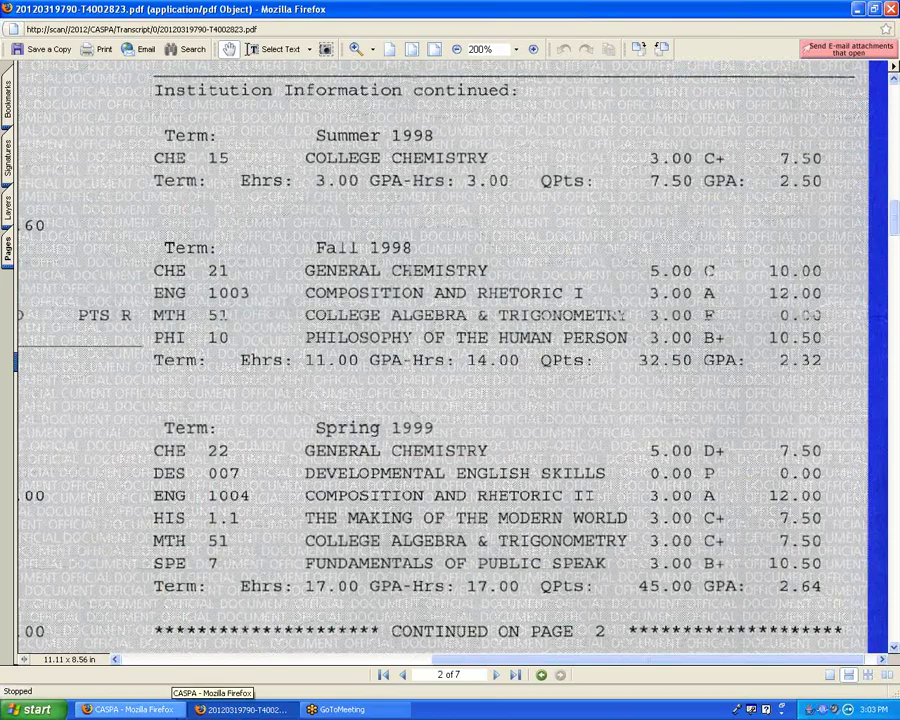
{"action": "left_click", "coordinate": [160, 709]}
{"action": "left_click", "coordinate": [353, 313]}
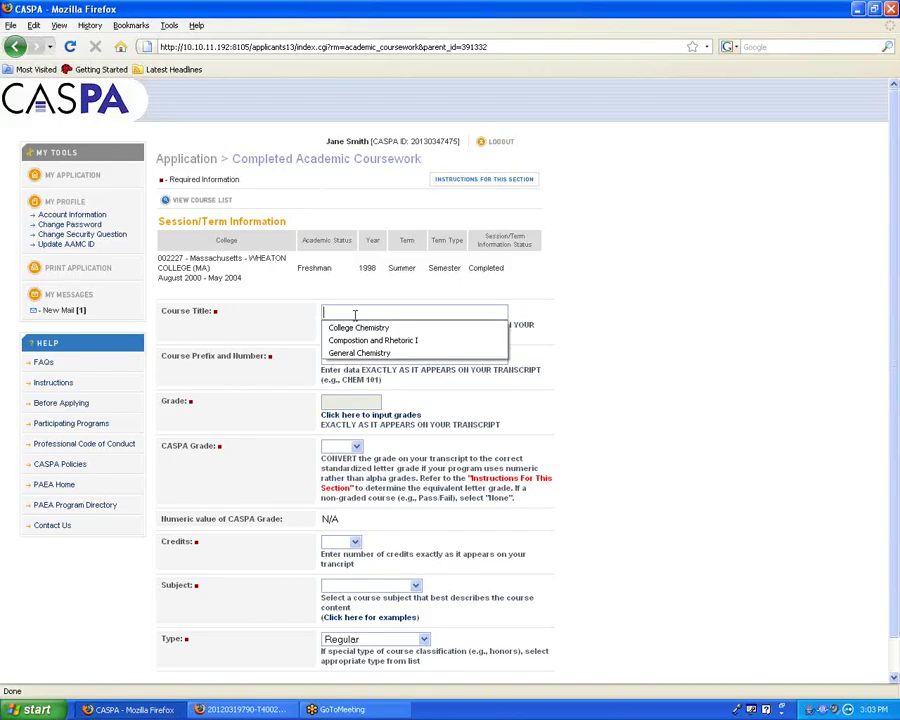
{"action": "type", "text": "Colle"}
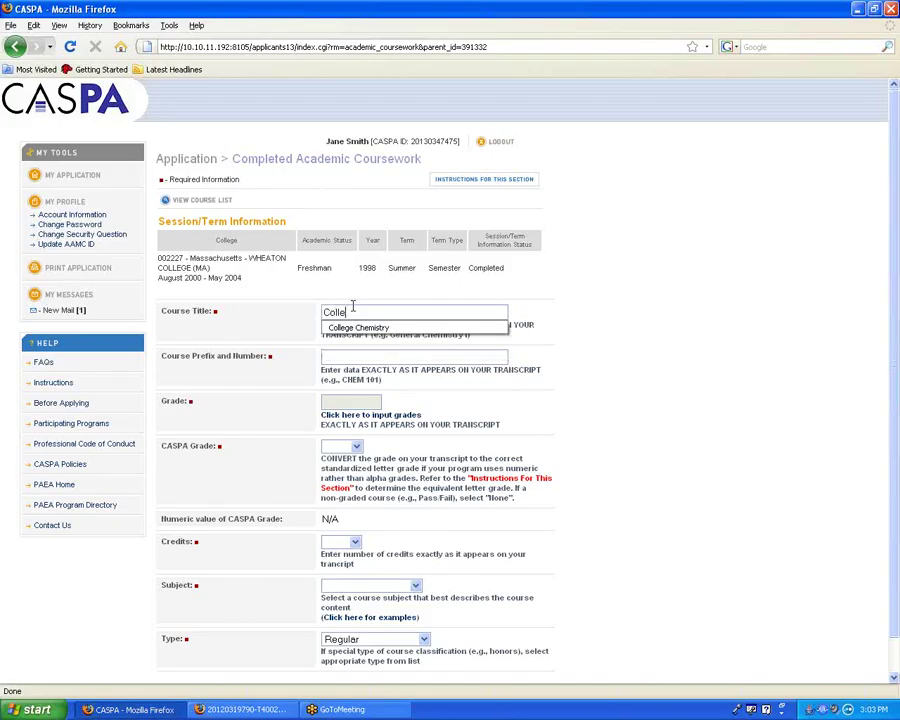
{"action": "type", "text": "ge Chemistry"}
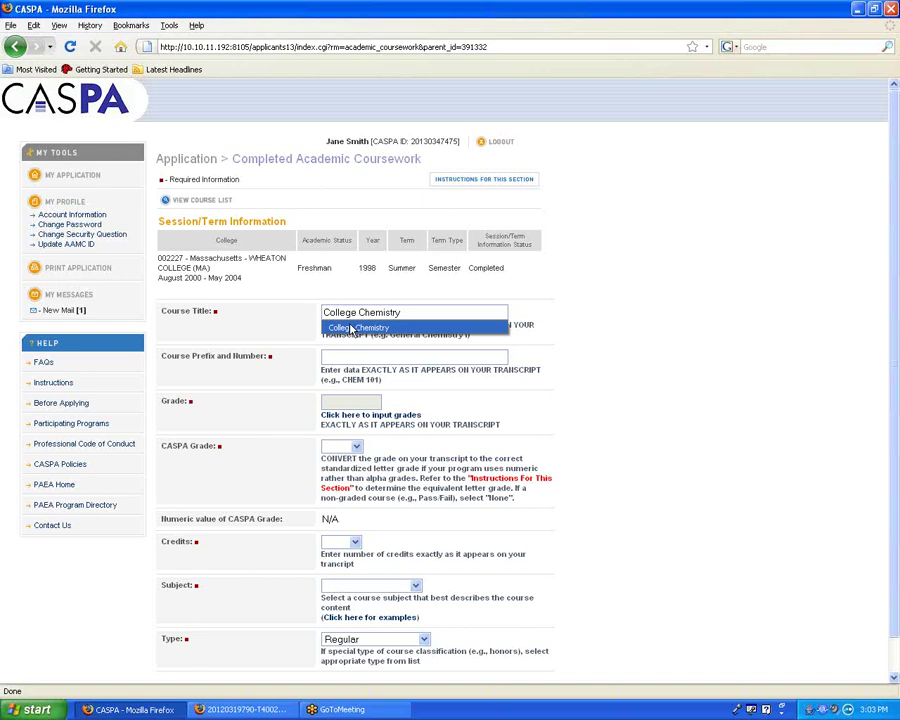
{"action": "left_click", "coordinate": [351, 330]}
{"action": "left_click", "coordinate": [349, 355]}
{"action": "type", "text": "C"}
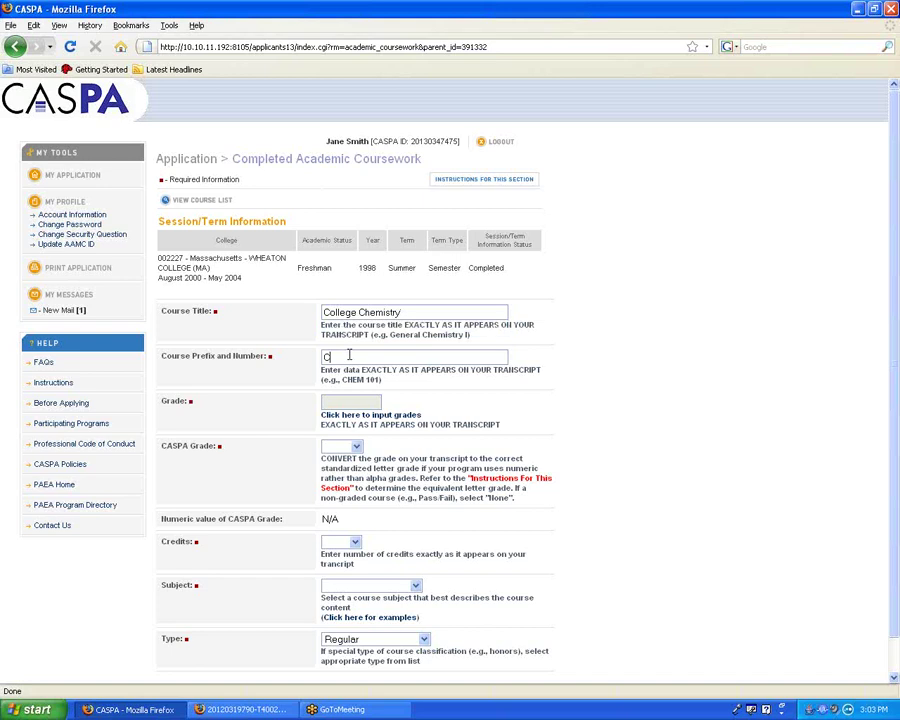
{"action": "type", "text": "HE 15"}
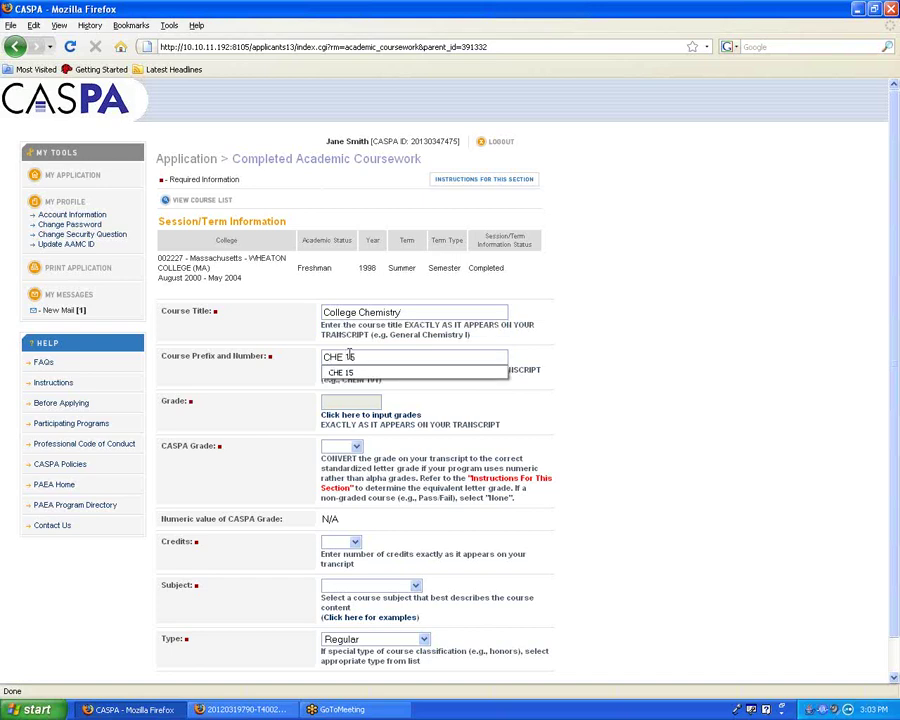
Enter C+ as the course's transcript letter grade and save it
{"action": "left_click", "coordinate": [352, 418]}
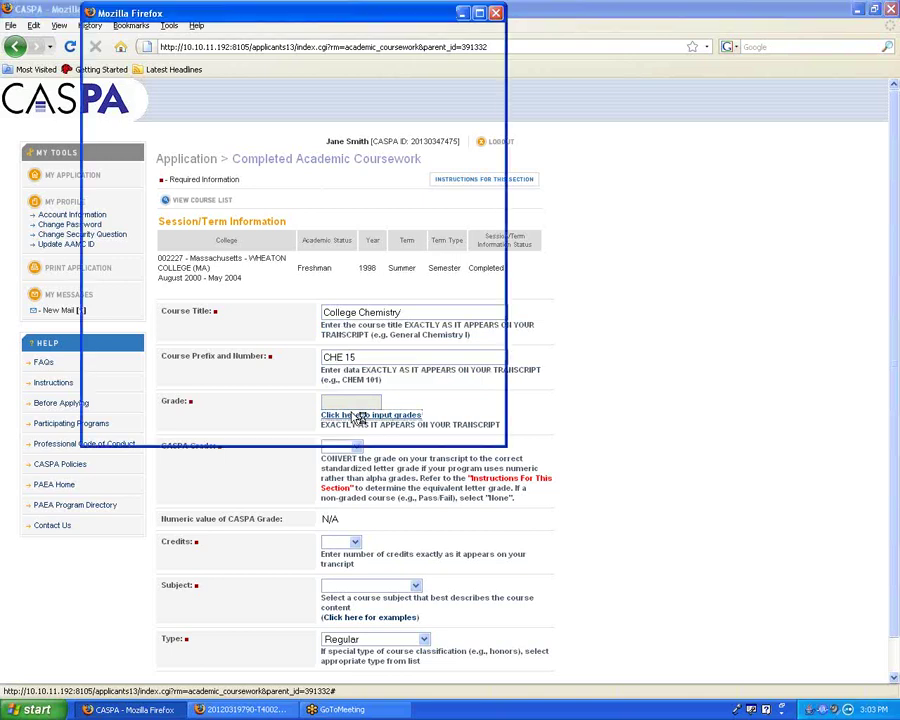
{"action": "left_click", "coordinate": [307, 186]}
{"action": "left_click", "coordinate": [263, 297]}
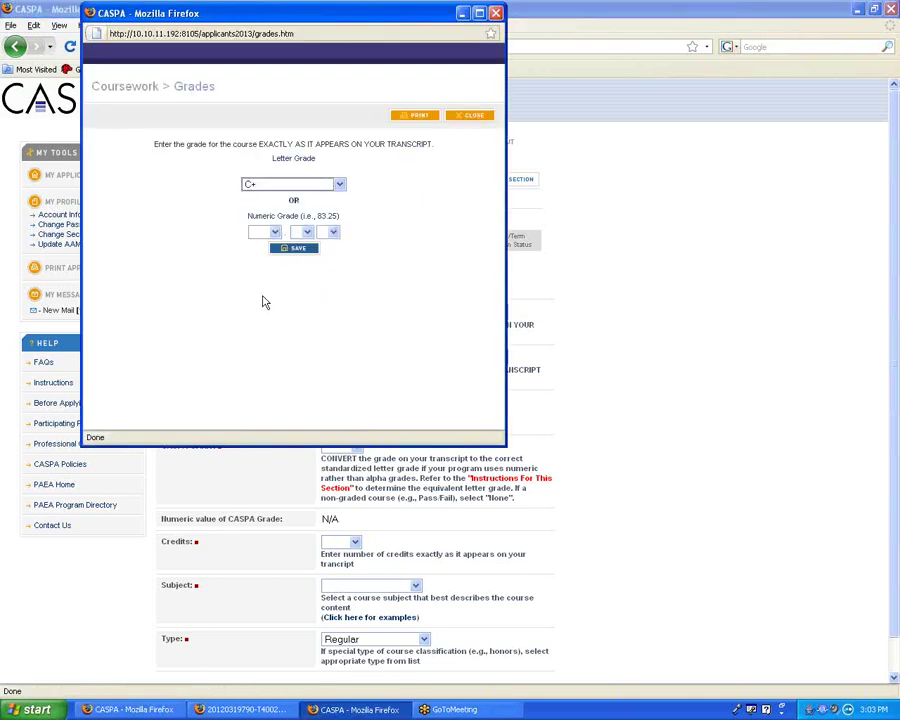
{"action": "left_click", "coordinate": [301, 249]}
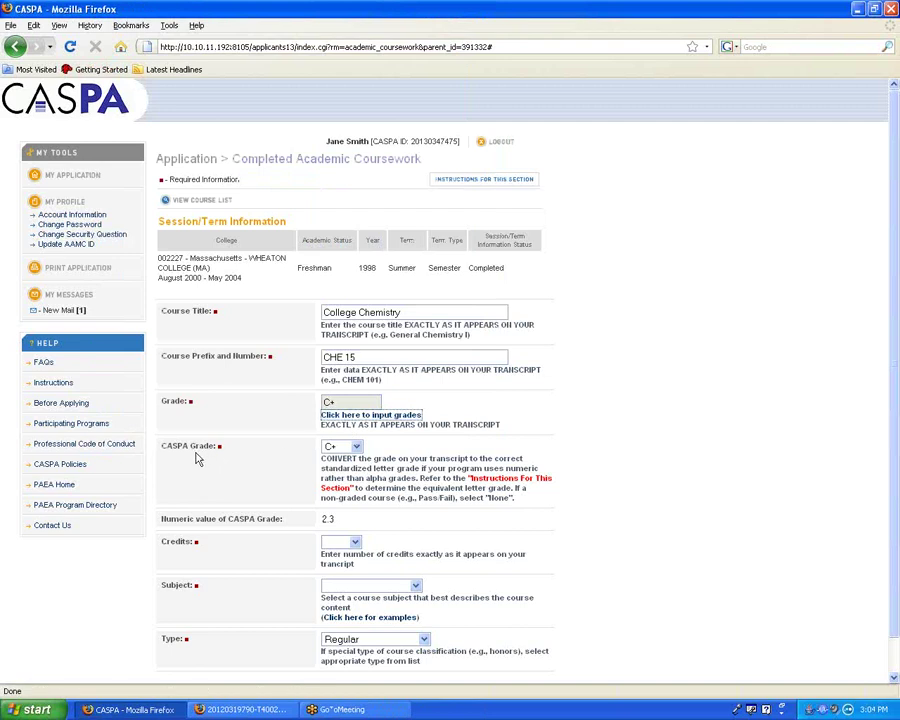
Replace the course's transcript grade with the numeric grade 2.30 and confirm it
{"action": "left_click", "coordinate": [366, 415]}
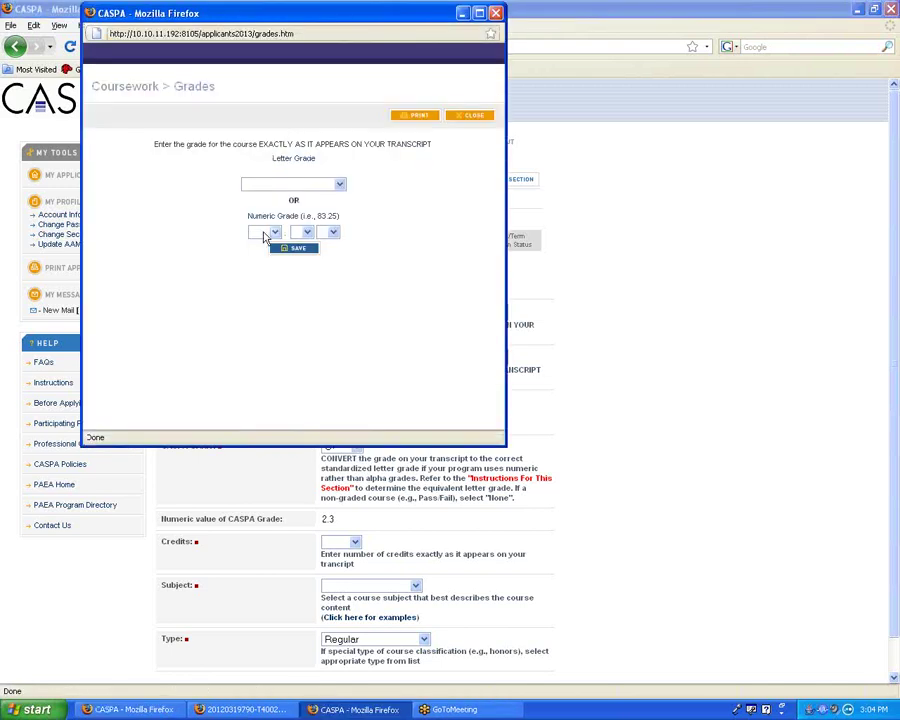
{"action": "left_click", "coordinate": [276, 236]}
{"action": "left_click_drag", "start_coordinate": [277, 240], "coordinate": [291, 442]}
{"action": "left_click", "coordinate": [262, 438]}
{"action": "left_click", "coordinate": [307, 232]}
{"action": "left_click", "coordinate": [300, 288]}
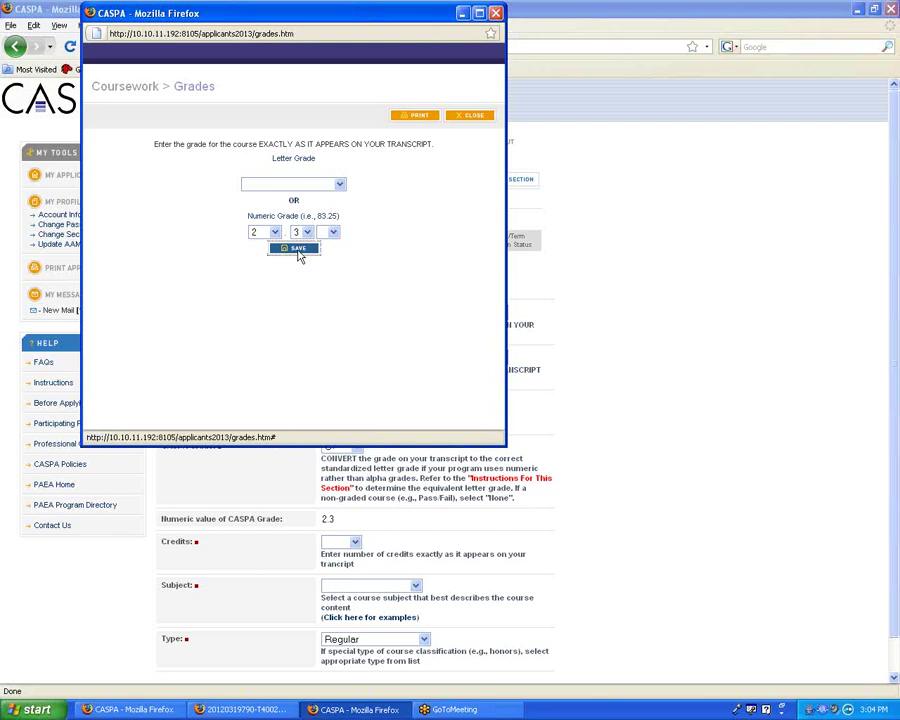
{"action": "left_click", "coordinate": [297, 250]}
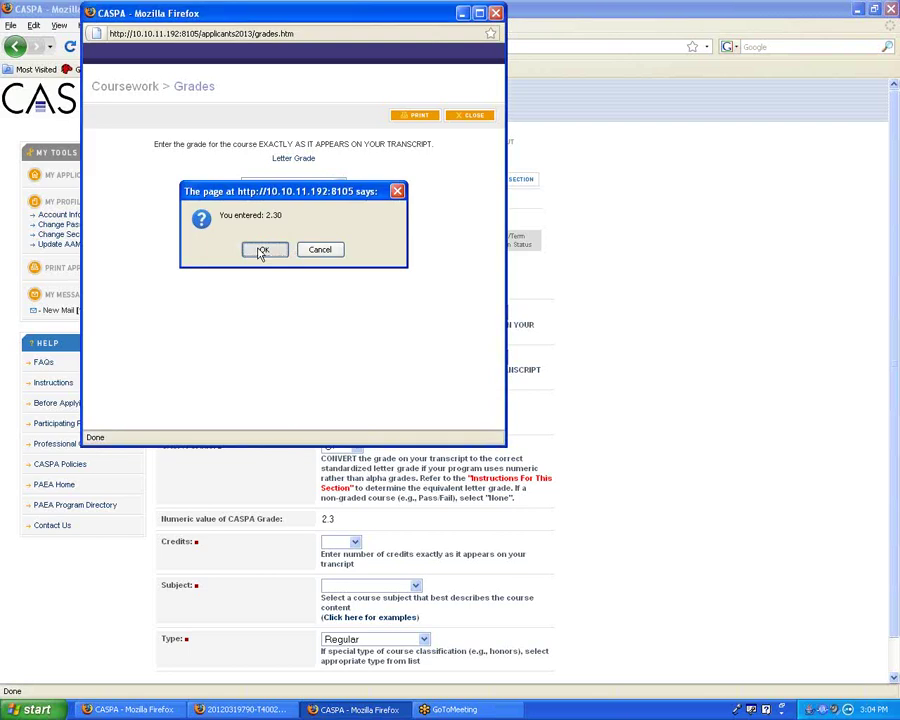
{"action": "left_click", "coordinate": [260, 250]}
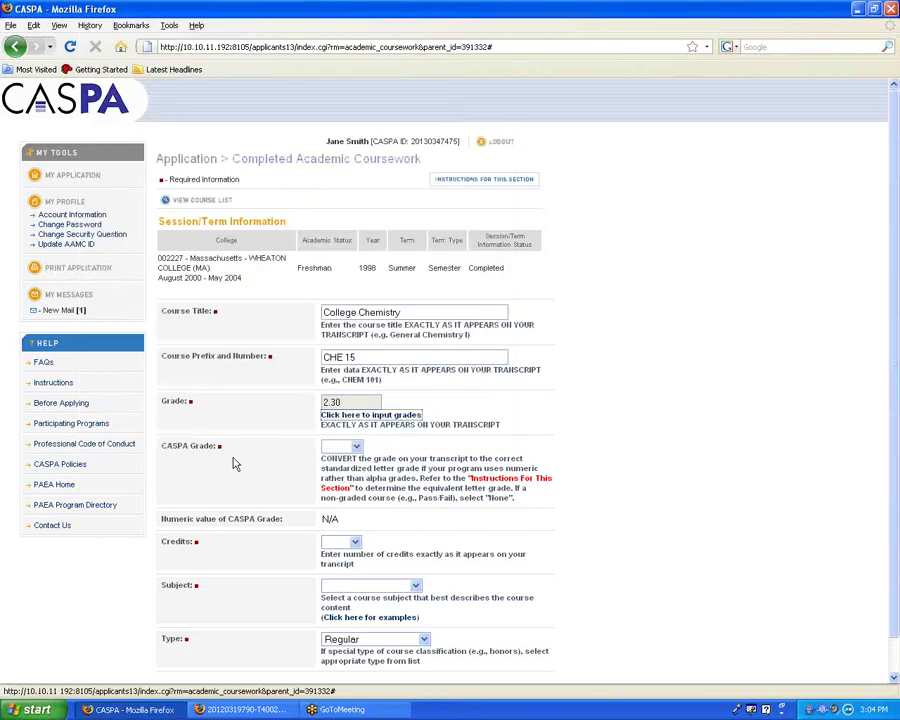
Set the CASPA grade to C+ and the course credits to 3.00
{"action": "left_click", "coordinate": [356, 447]}
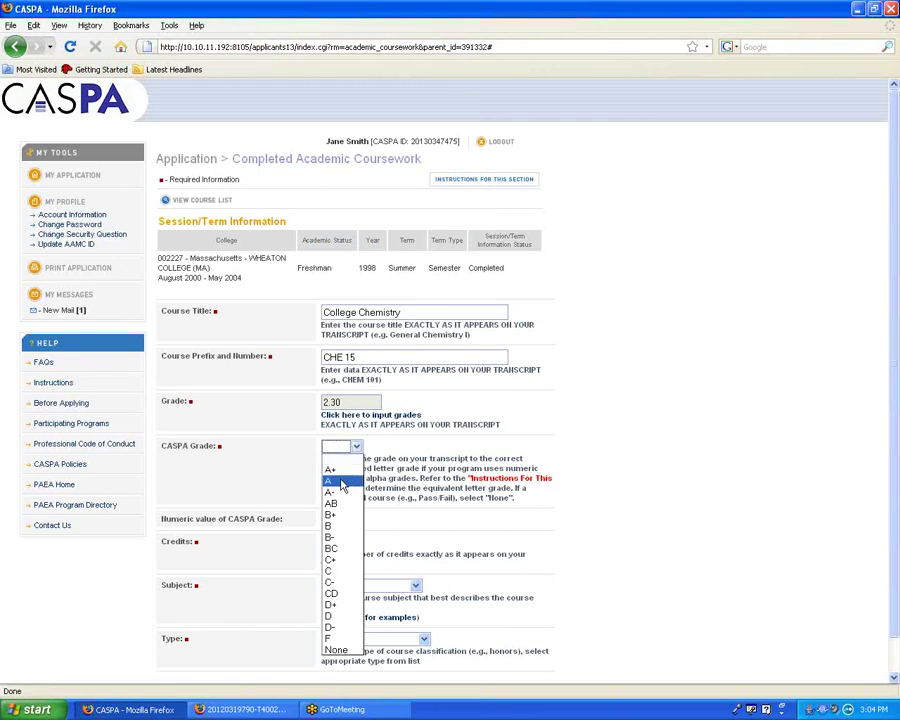
{"action": "left_click", "coordinate": [332, 560]}
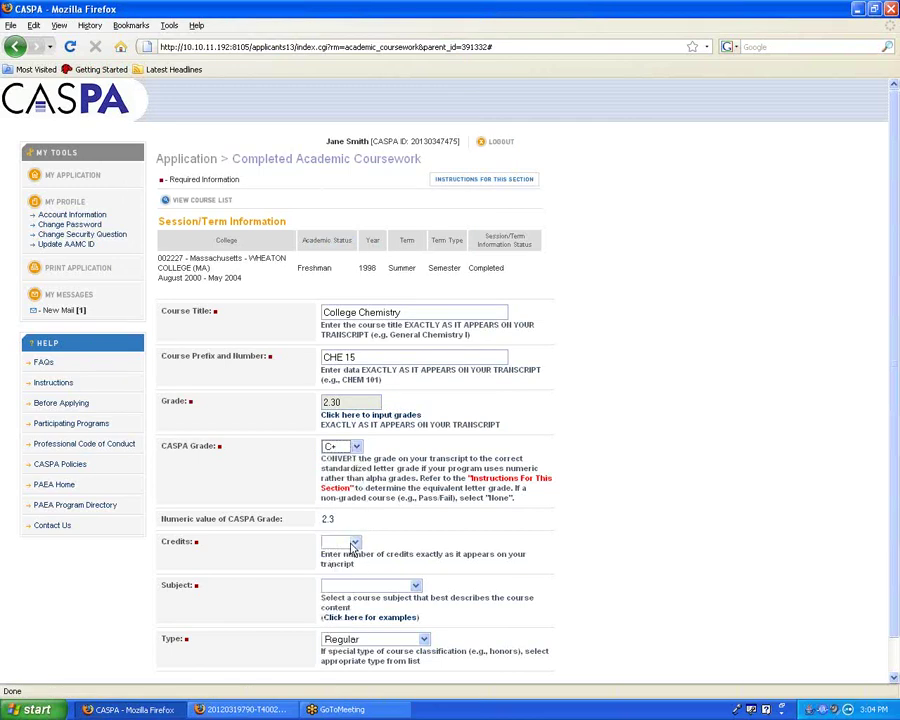
{"action": "left_click", "coordinate": [354, 542]}
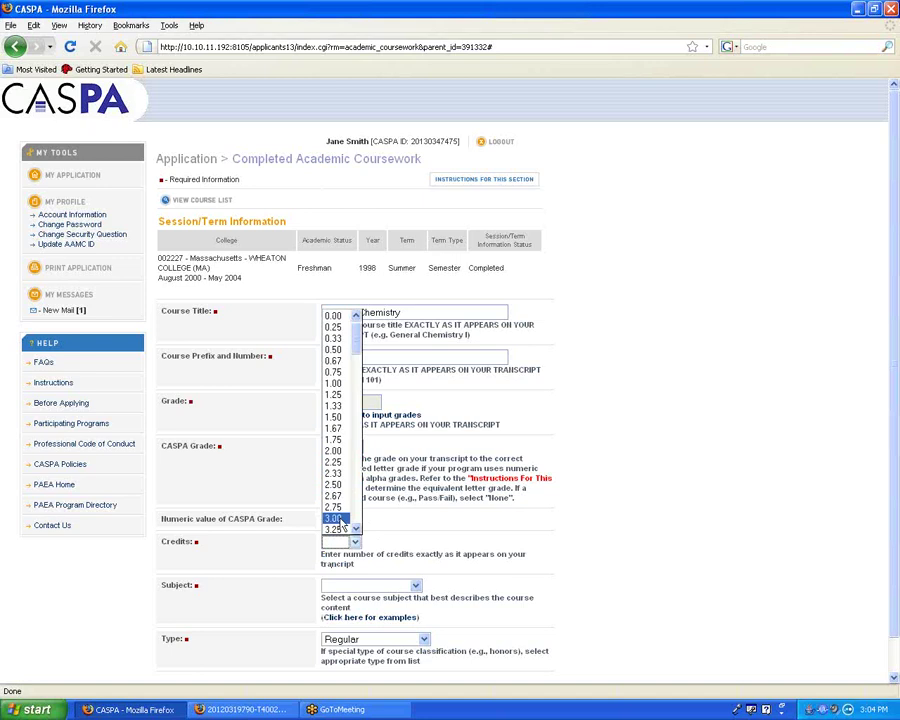
{"action": "left_click", "coordinate": [338, 519]}
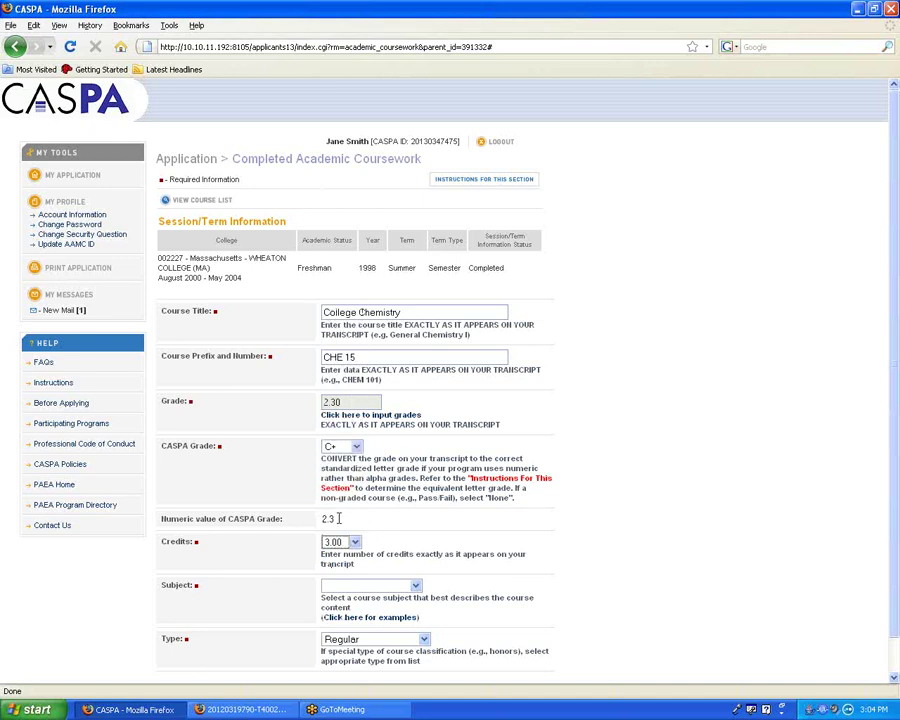
Consult the course subject examples for chemistry and set the course subject to Inorganic Chemistry
{"action": "left_click", "coordinate": [368, 620]}
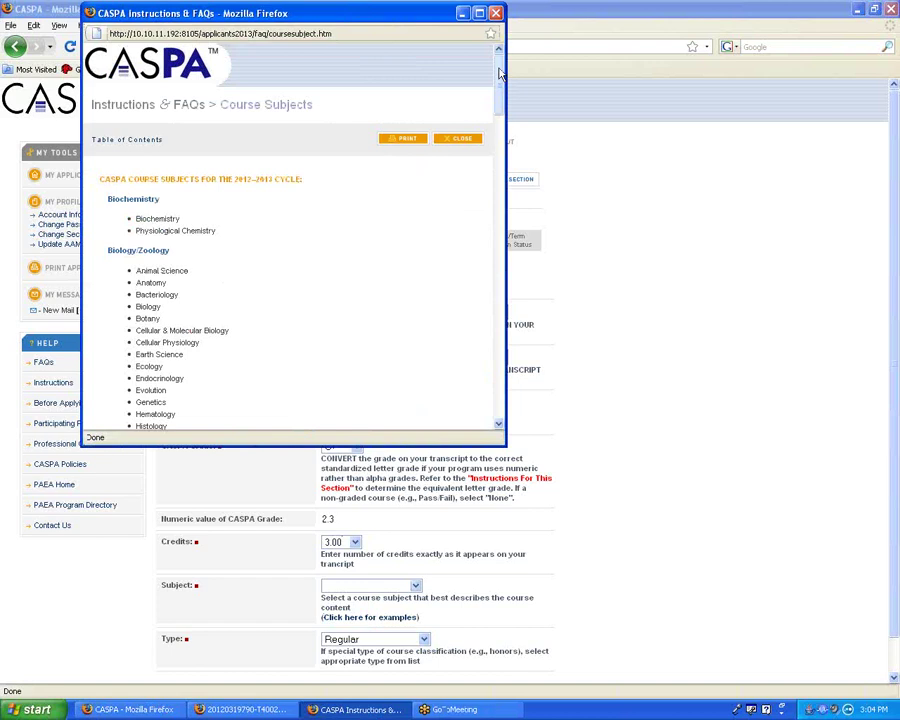
{"action": "left_click_drag", "start_coordinate": [500, 73], "coordinate": [491, 163]}
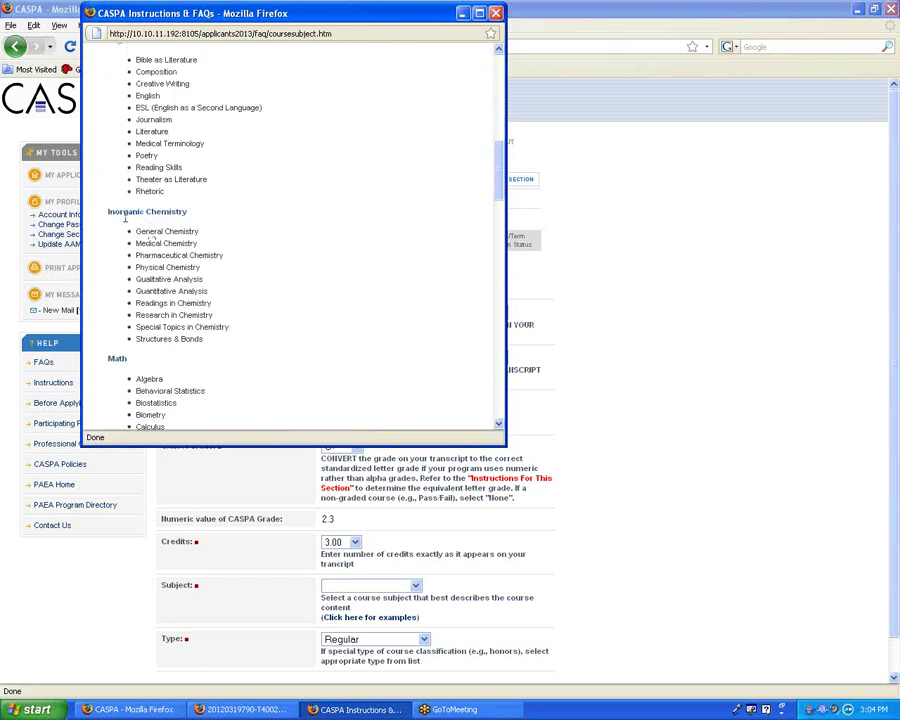
{"action": "left_click", "coordinate": [495, 14]}
{"action": "left_click", "coordinate": [368, 588]}
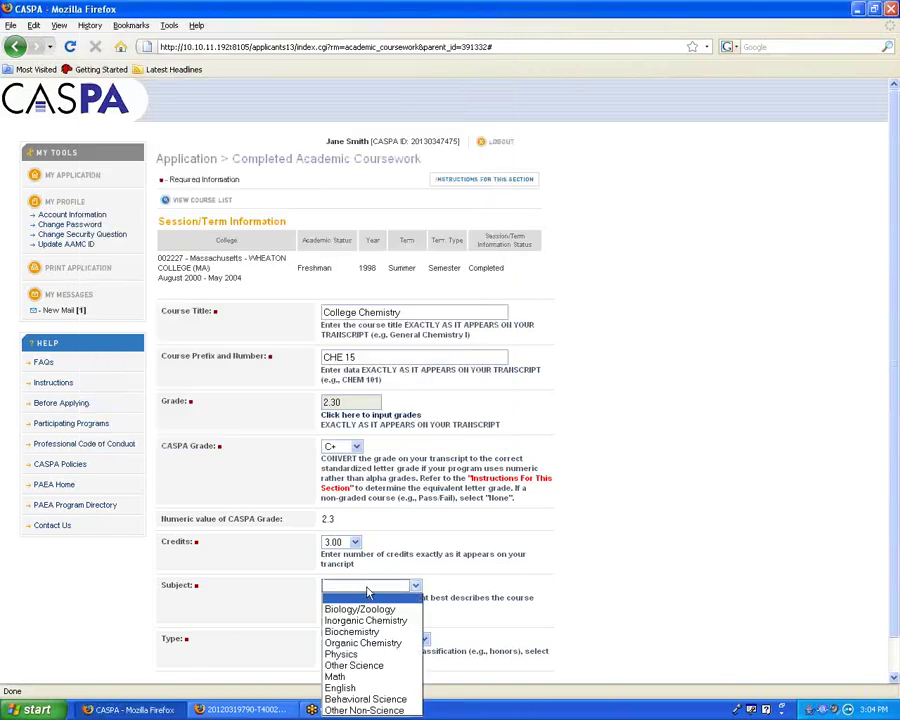
{"action": "left_click", "coordinate": [366, 620]}
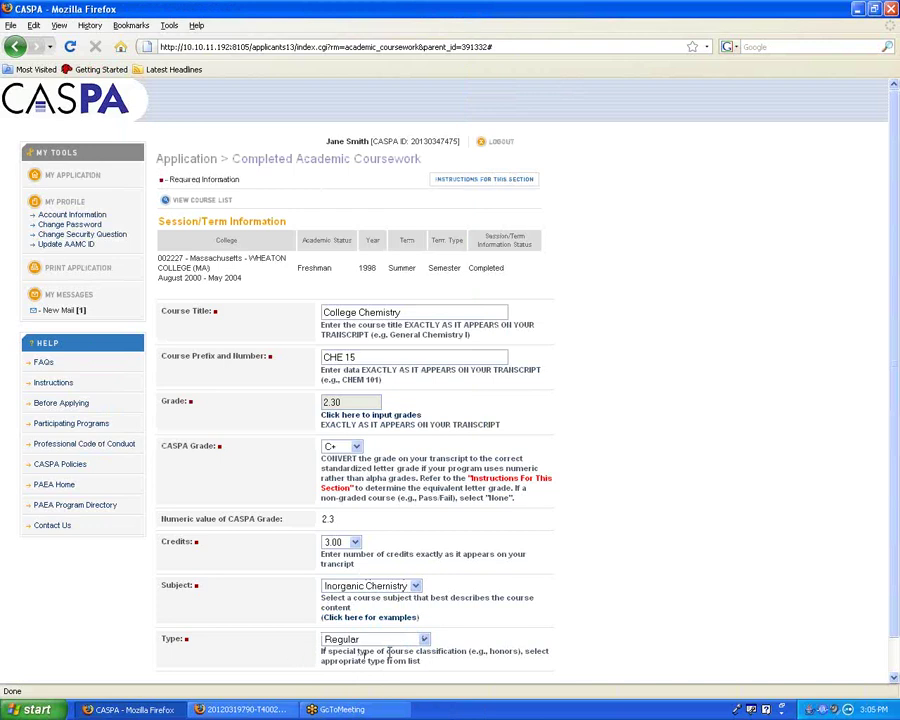
Check the available course types, keep Regular for the College Chemistry course, and save the course
{"action": "left_click", "coordinate": [391, 644]}
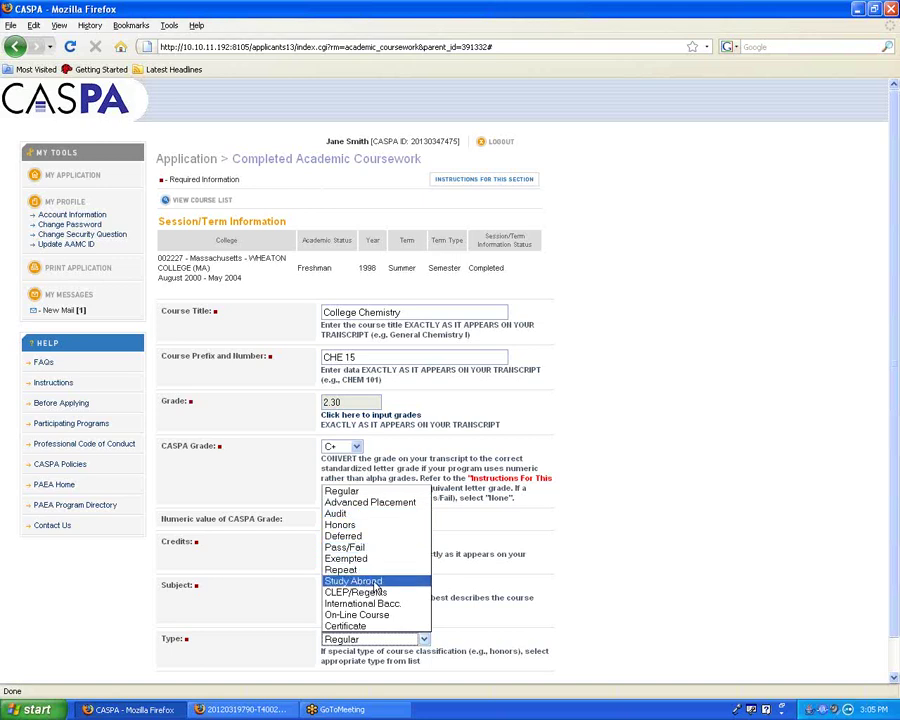
{"action": "left_click", "coordinate": [508, 636]}
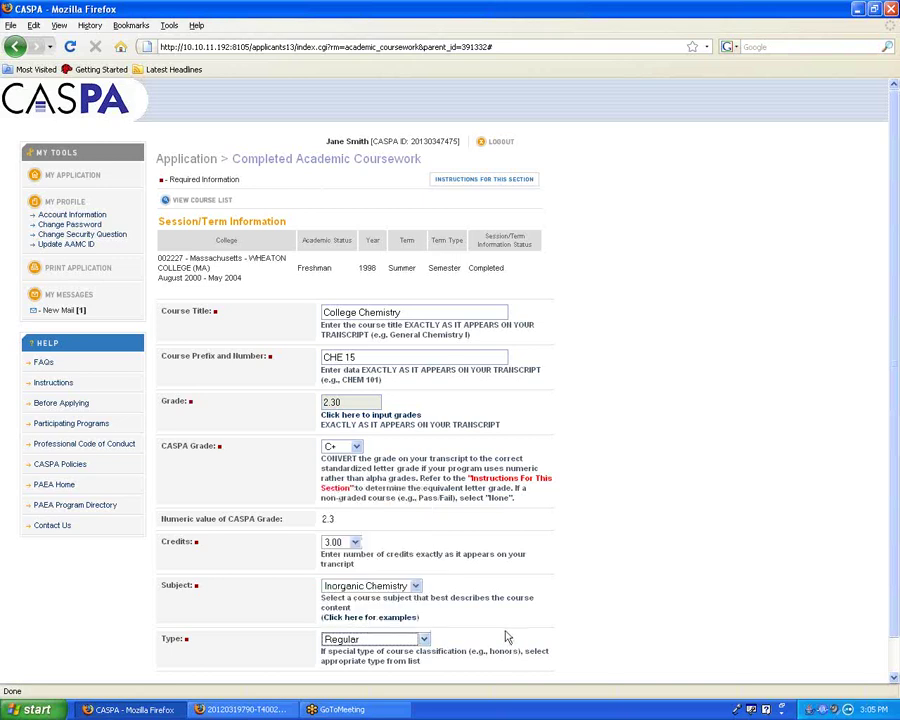
{"action": "scroll", "coordinate": [504, 642], "scroll_direction": "down", "scroll_amount": 1}
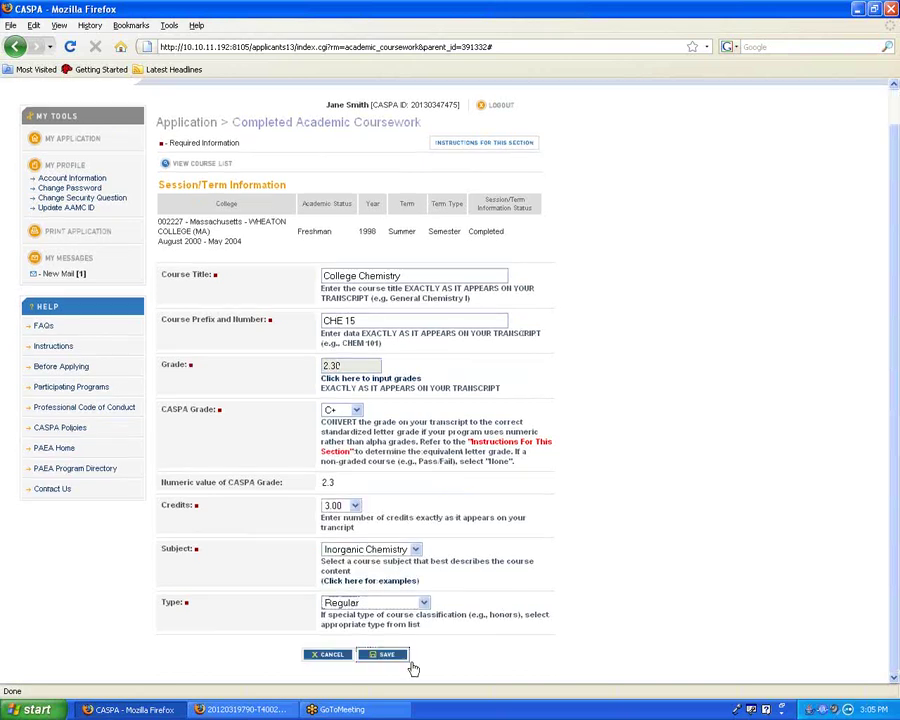
{"action": "left_click", "coordinate": [405, 659]}
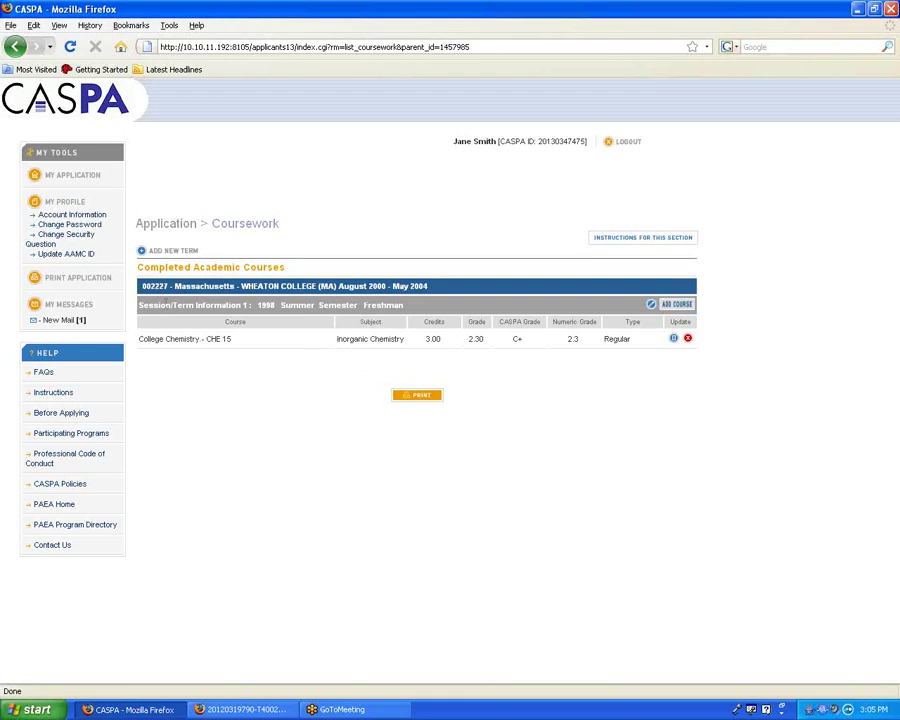
Add a new term for Wheaton College (MA) with Freshman status, Fall as the term and Semester as the term type
{"action": "left_click", "coordinate": [170, 252]}
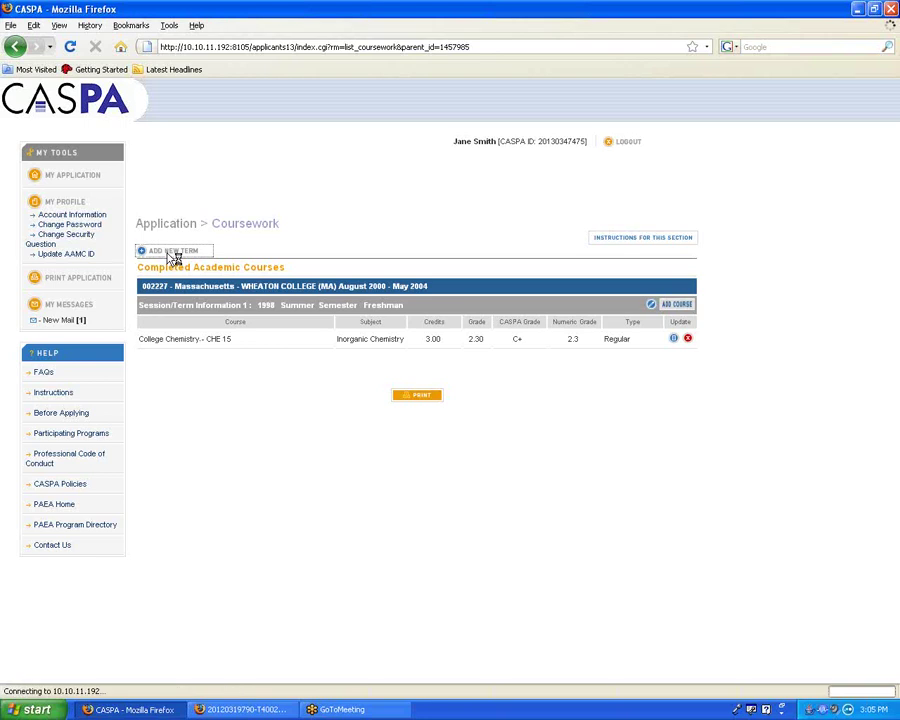
{"action": "left_click", "coordinate": [318, 253]}
{"action": "left_click", "coordinate": [307, 275]}
{"action": "left_click", "coordinate": [308, 270]}
{"action": "left_click", "coordinate": [311, 293]}
{"action": "left_click", "coordinate": [306, 292]}
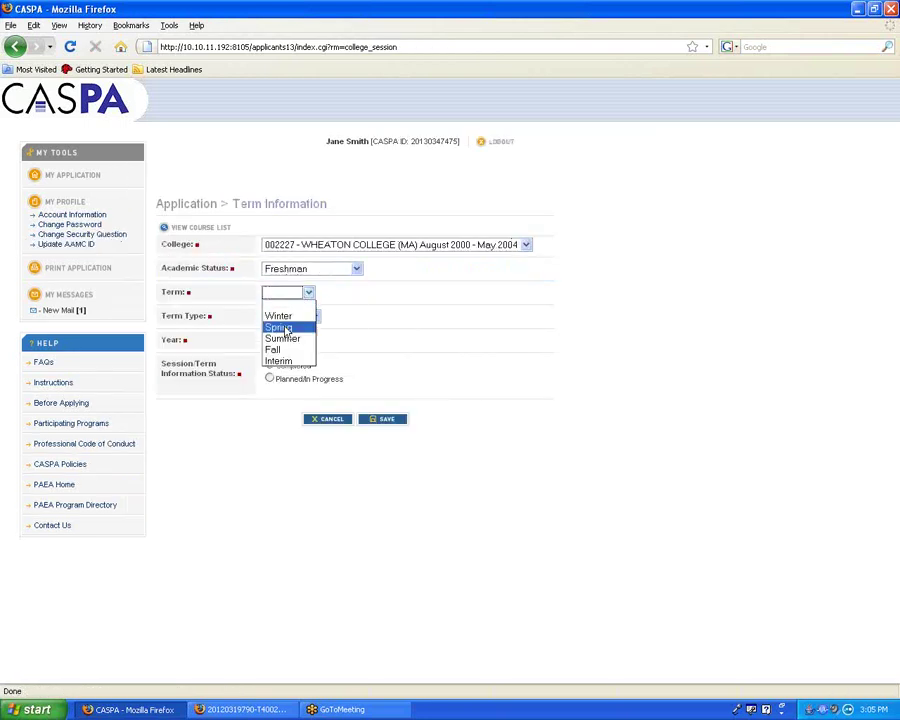
{"action": "left_click", "coordinate": [290, 349]}
{"action": "left_click", "coordinate": [288, 316]}
{"action": "left_click", "coordinate": [281, 349]}
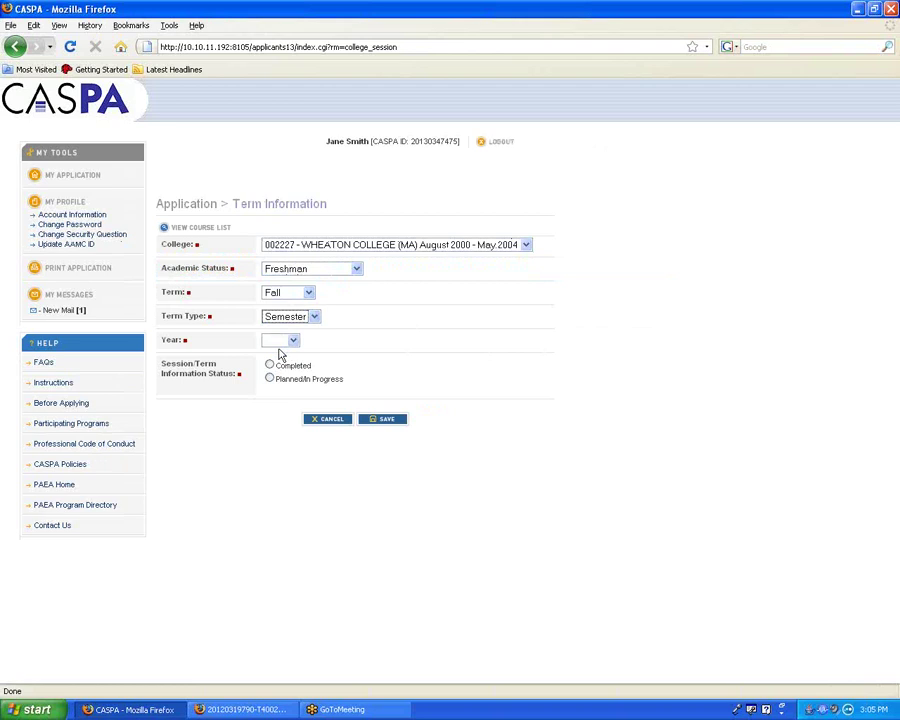
Set the new term's year to 1998, mark it as Completed, and save the term
{"action": "left_click", "coordinate": [284, 340]}
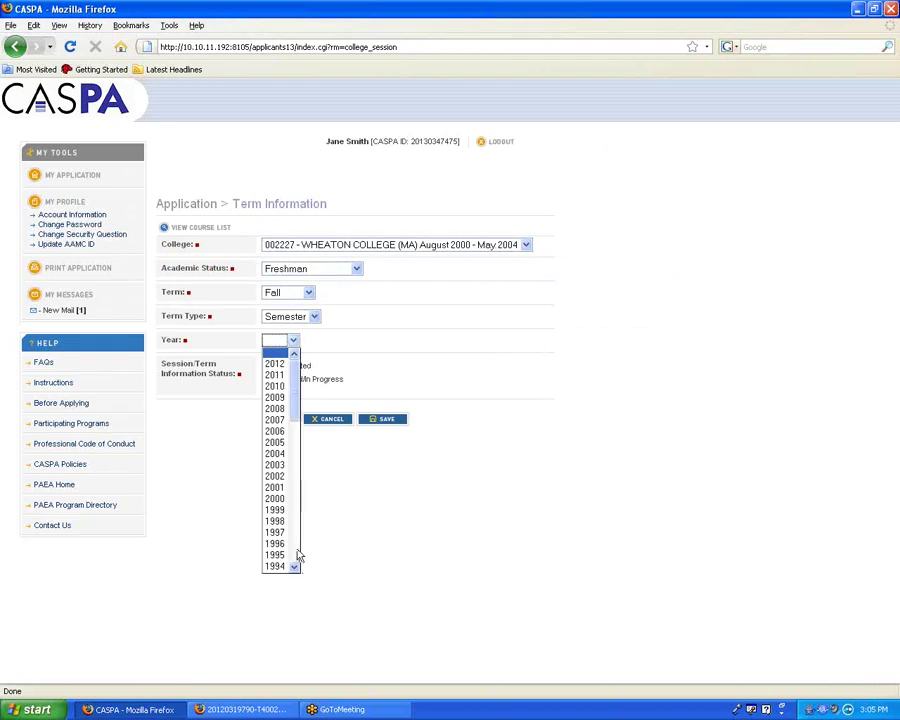
{"action": "left_click", "coordinate": [269, 524]}
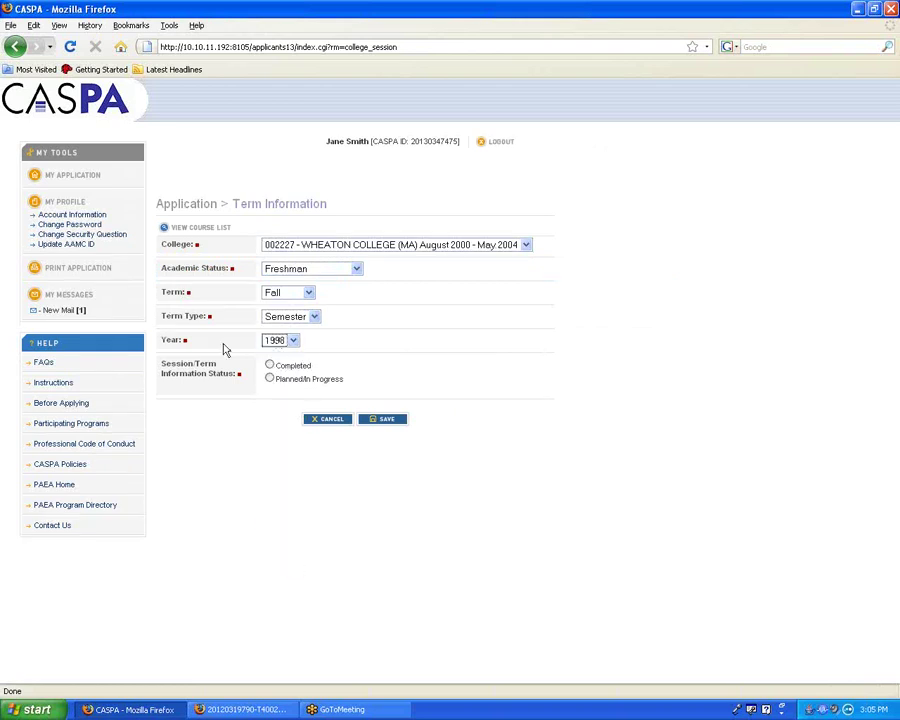
{"action": "left_click", "coordinate": [270, 366]}
{"action": "left_click", "coordinate": [372, 420]}
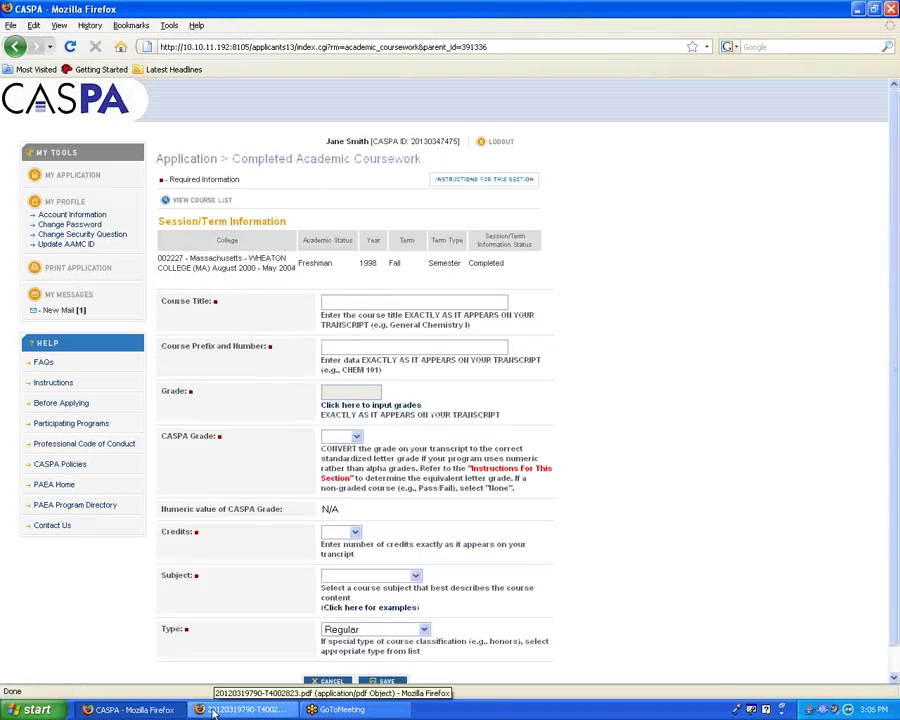
From the transcript's Fall 1998 term, enter General Chemistry, CHE 21, with the letter grade C
{"action": "left_click", "coordinate": [212, 713]}
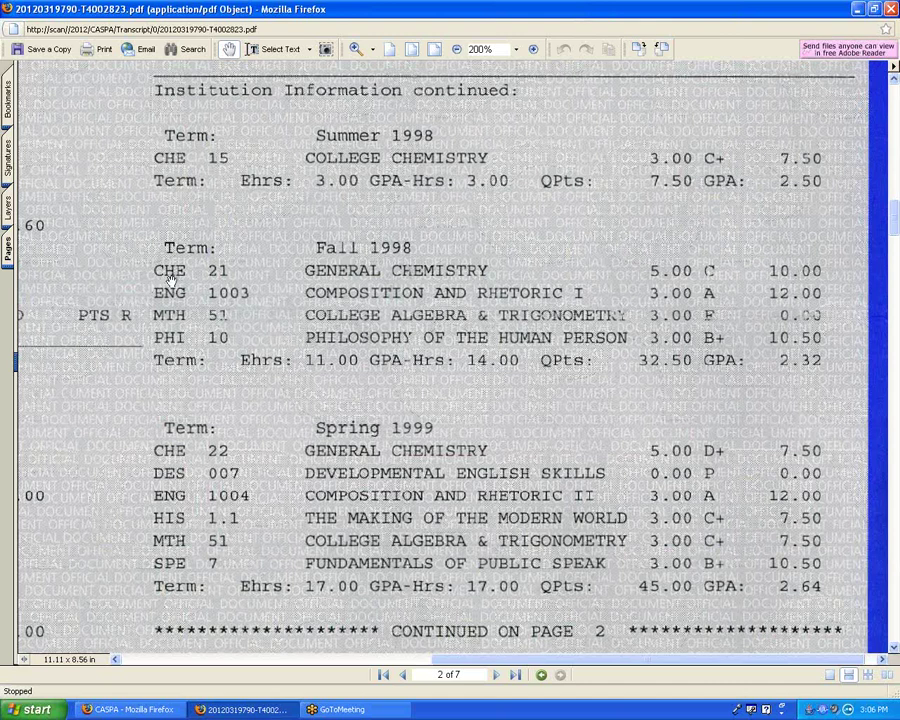
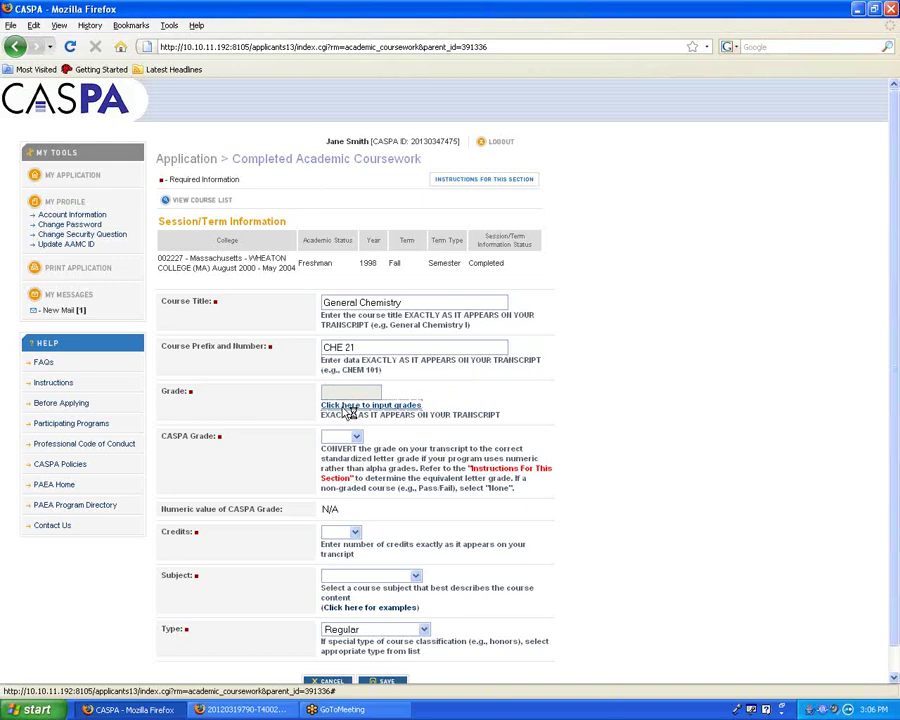
{"action": "left_click", "coordinate": [285, 185]}
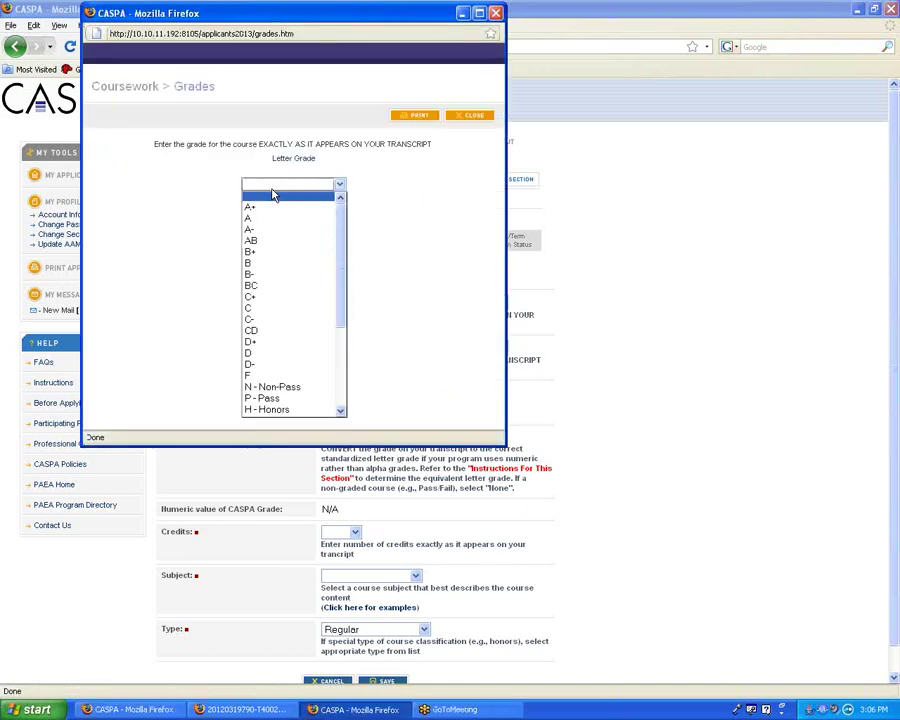
{"action": "left_click", "coordinate": [287, 310]}
{"action": "left_click", "coordinate": [295, 254]}
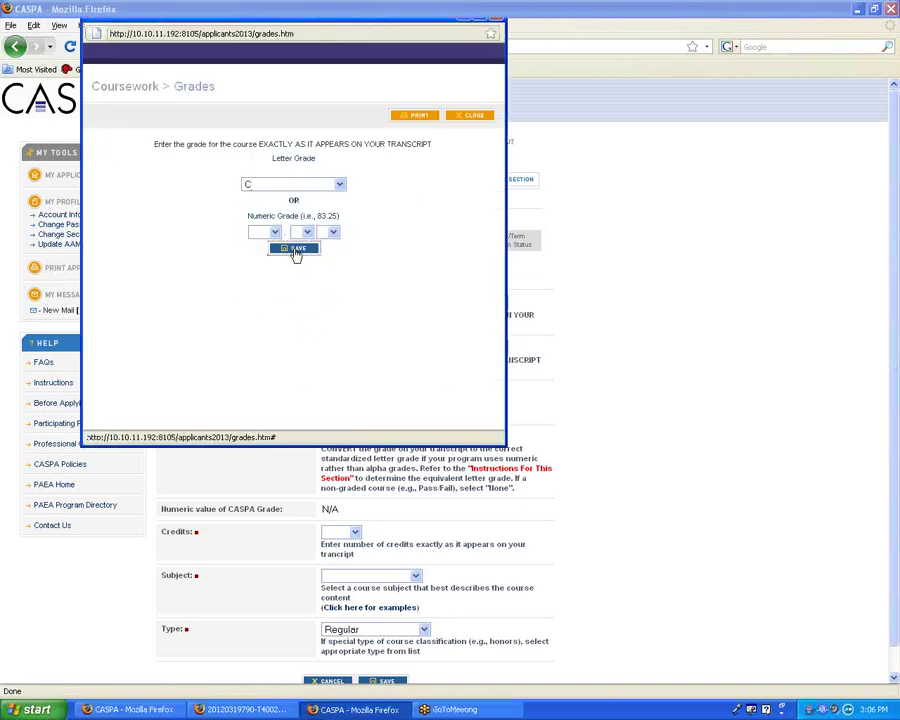
Set the General Chemistry course to 5.00 credits with subject Inorganic Chemistry, and save it
{"action": "left_click", "coordinate": [350, 532]}
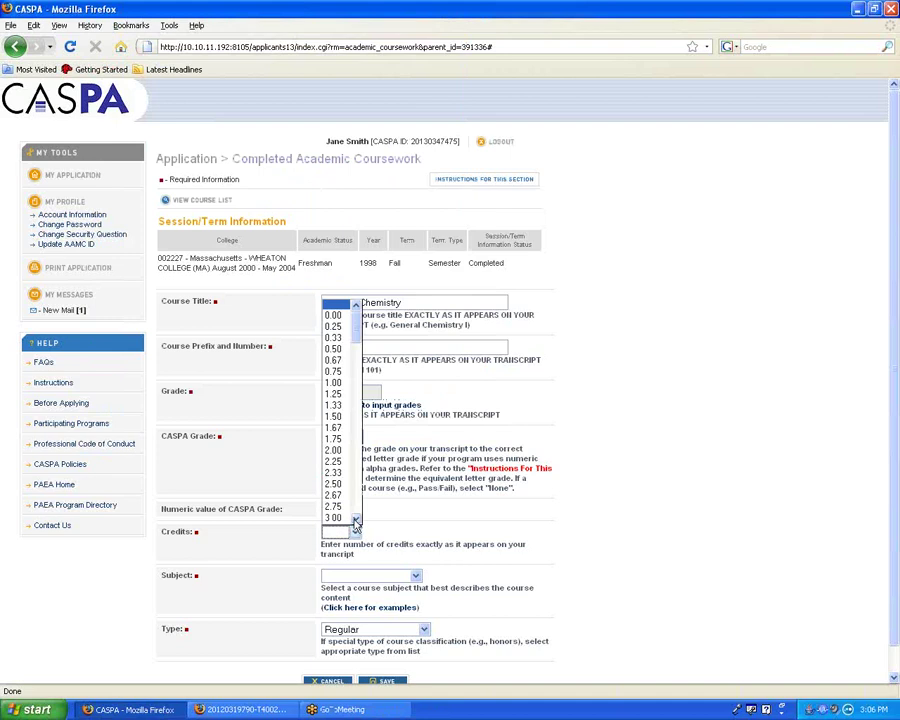
{"action": "left_click", "coordinate": [355, 521]}
{"action": "scroll", "coordinate": [355, 521], "scroll_direction": "down", "scroll_amount": 4}
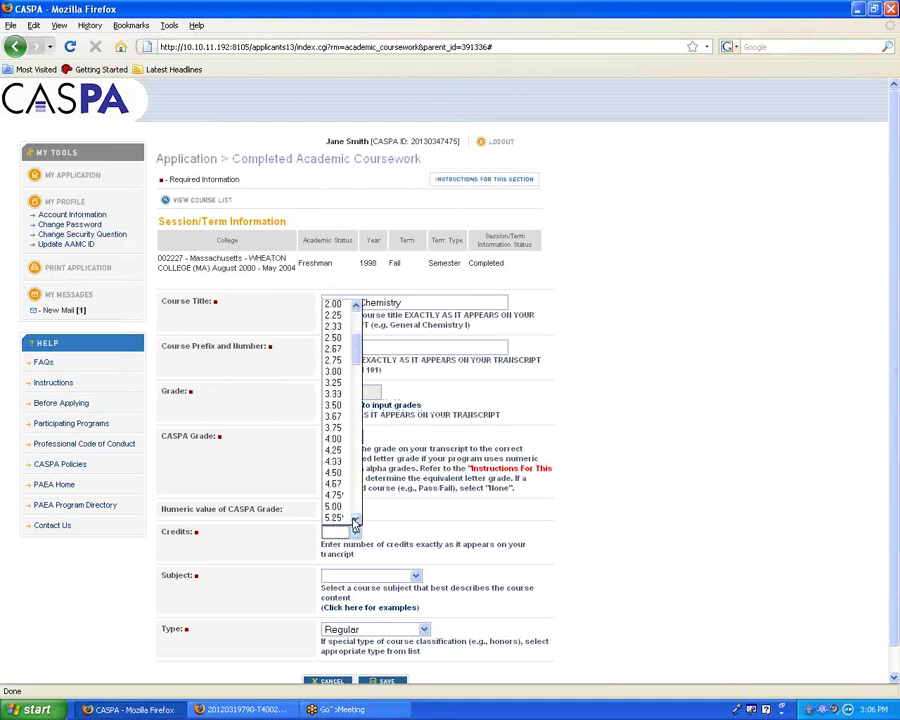
{"action": "left_click", "coordinate": [339, 510]}
{"action": "left_click", "coordinate": [352, 577]}
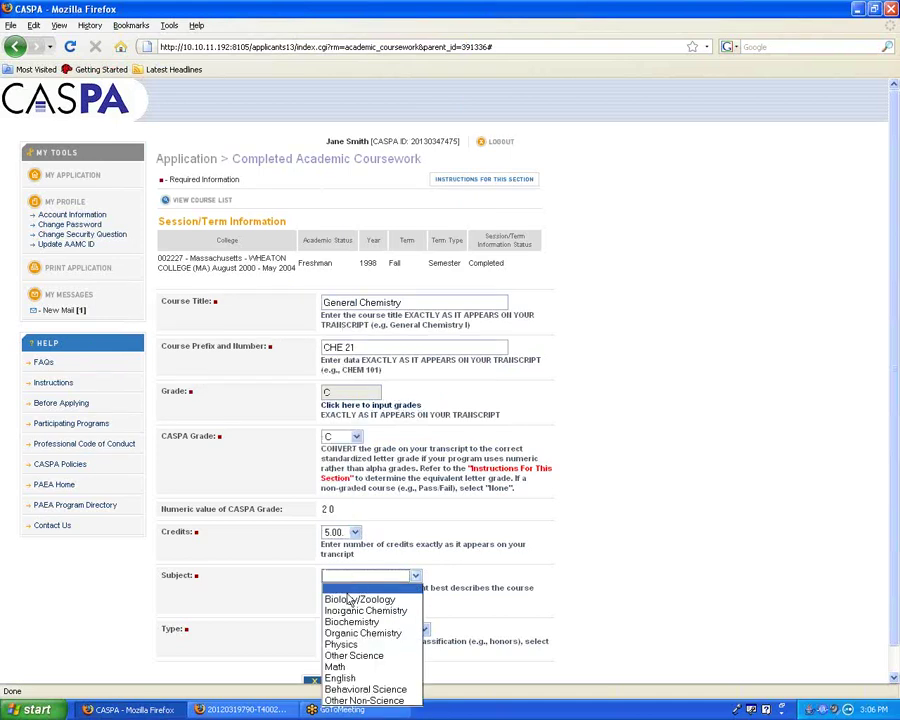
{"action": "left_click", "coordinate": [349, 611]}
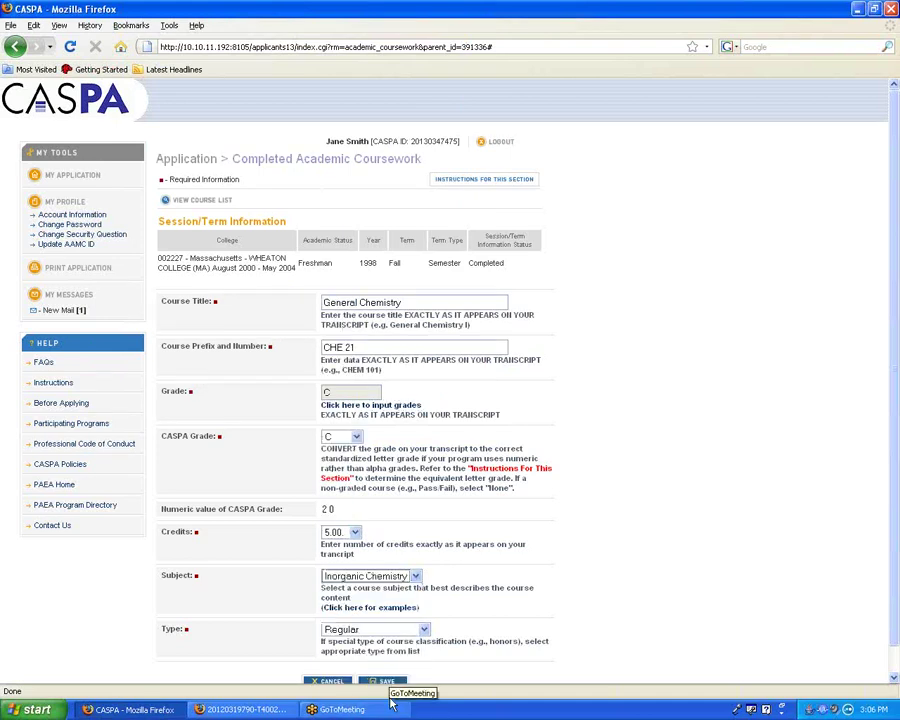
{"action": "left_click", "coordinate": [384, 682]}
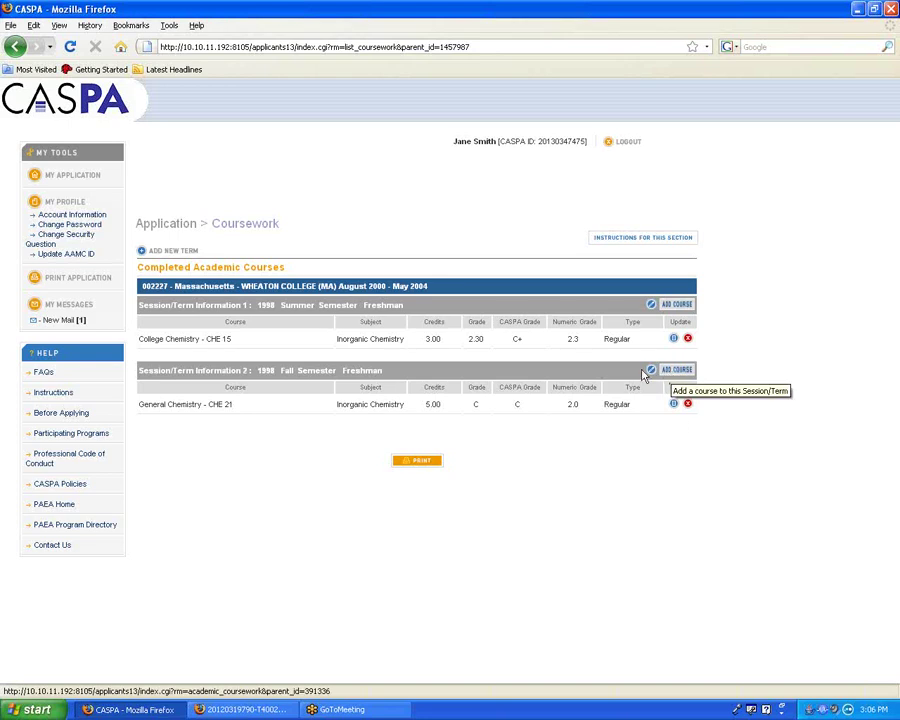
Start another course for the Fall 1998 term and consult the transcript for that term's second course
{"action": "left_click", "coordinate": [681, 372]}
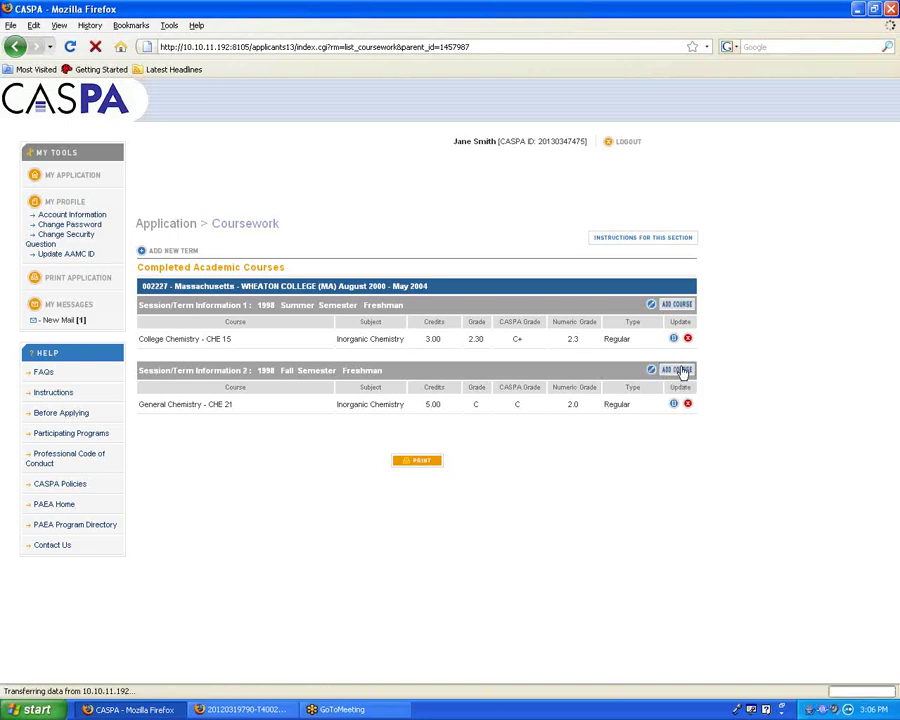
{"action": "left_click", "coordinate": [263, 709]}
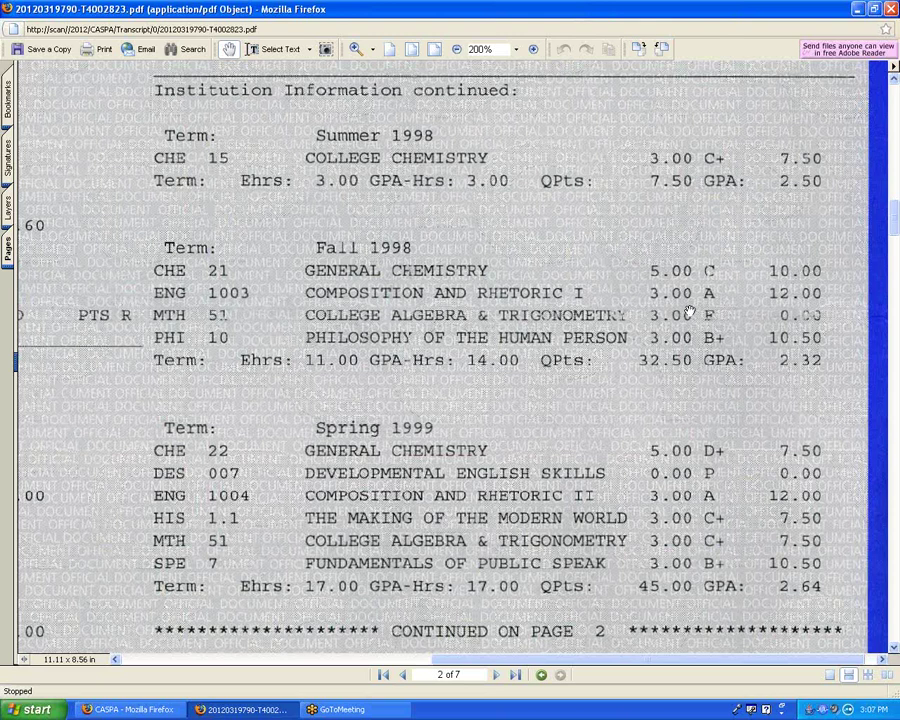
{"action": "left_click", "coordinate": [145, 711]}
Enter Compostion and Rhetoric I as the course title and ENG 1003 as its prefix and number
{"action": "left_click", "coordinate": [340, 302]}
{"action": "type", "text": "cOM"}
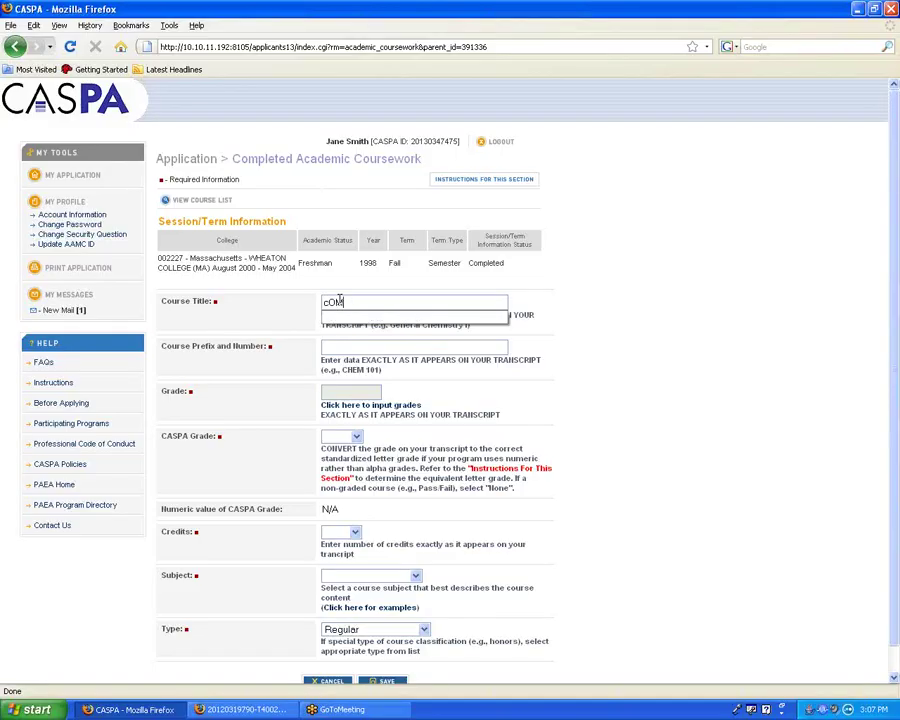
{"action": "key", "text": "BackSpace"}
{"action": "key", "text": "BackSpace"}
{"action": "key", "text": "BackSpace"}
{"action": "type", "text": "C"}
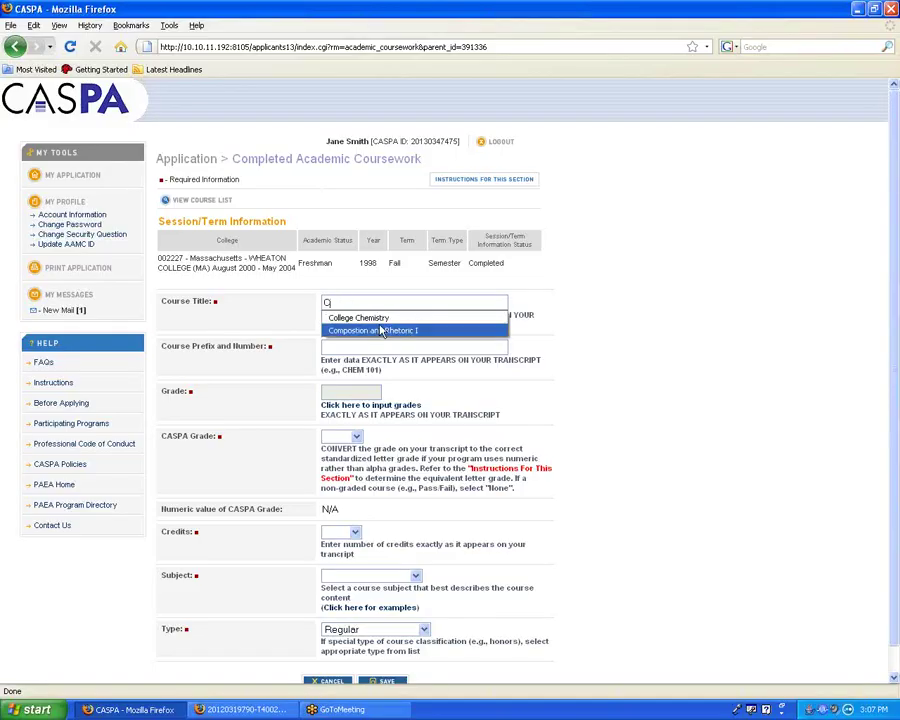
{"action": "left_click", "coordinate": [375, 331]}
{"action": "left_click", "coordinate": [353, 344]}
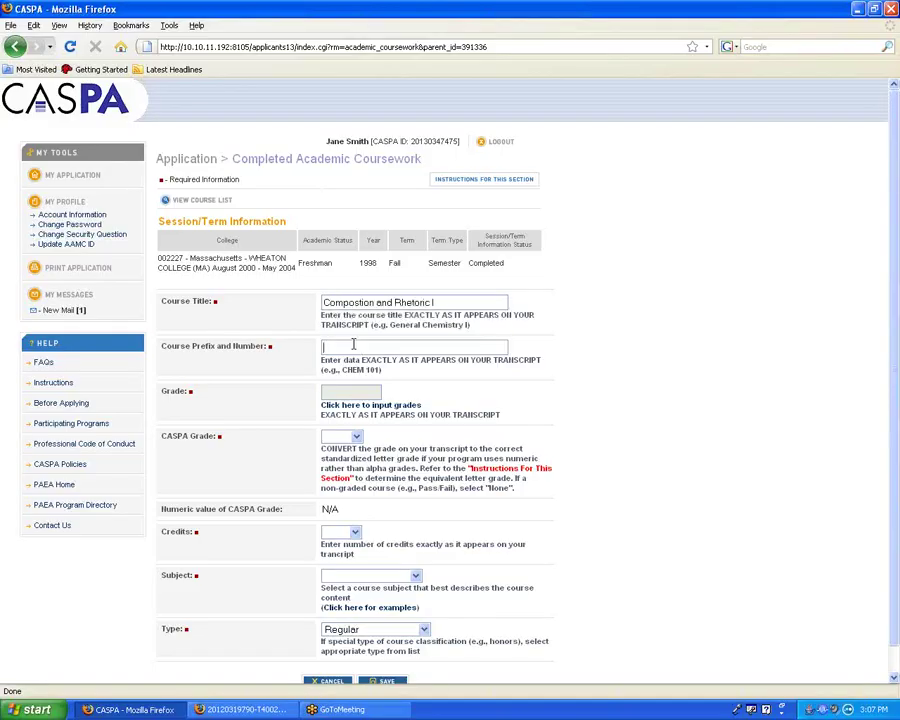
{"action": "type", "text": "EN"}
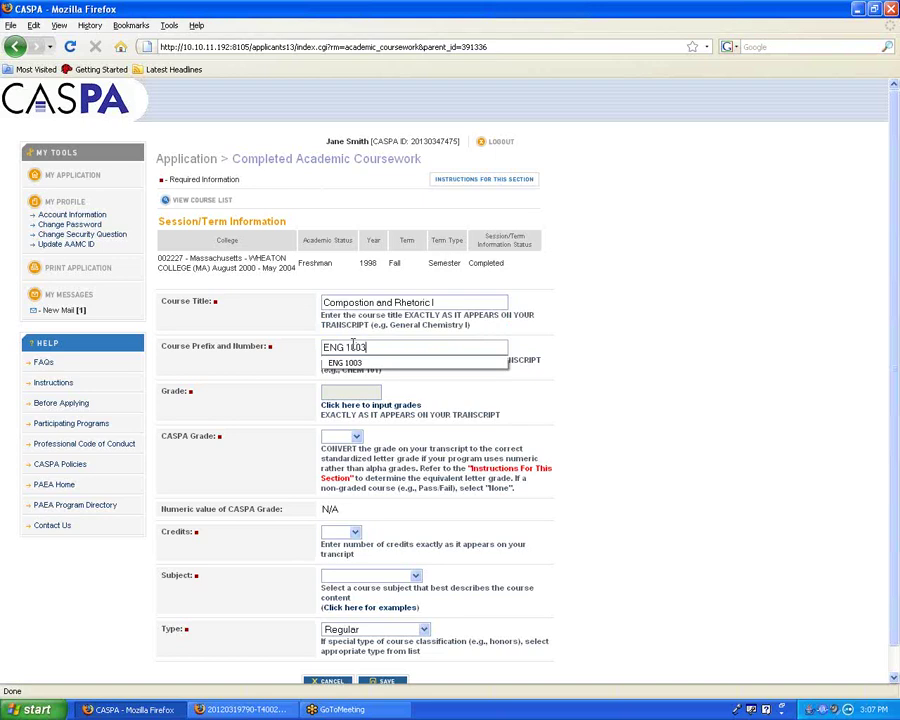
{"action": "type", "text": "G 1003"}
{"action": "key", "text": "Tab"}
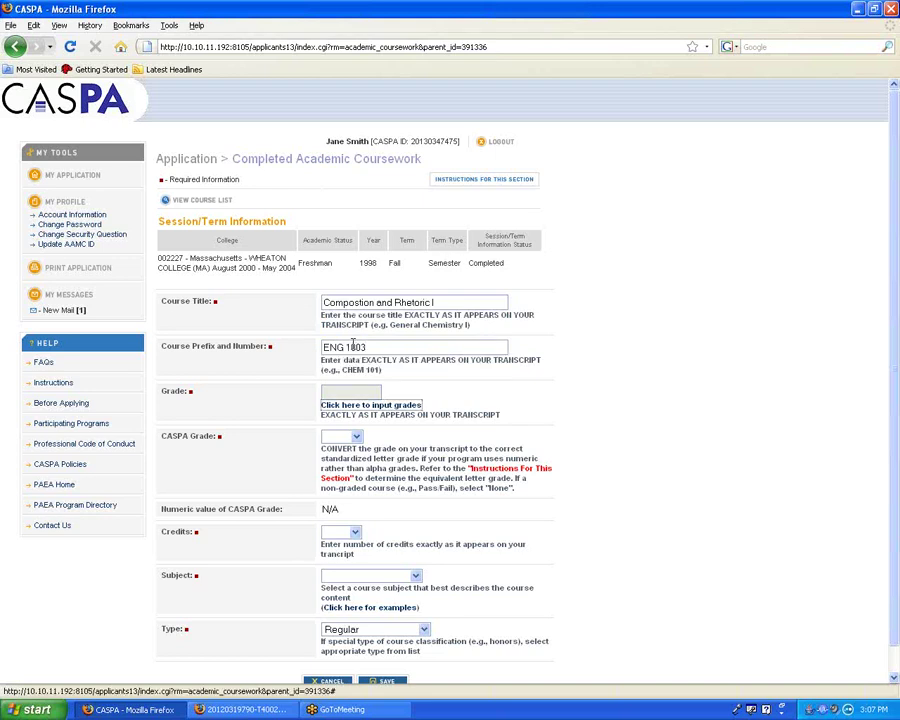
Enter A as the ENG 1003 course's transcript letter grade and save the grade
{"action": "key", "text": "Return"}
{"action": "left_click", "coordinate": [300, 184]}
{"action": "left_click", "coordinate": [309, 220]}
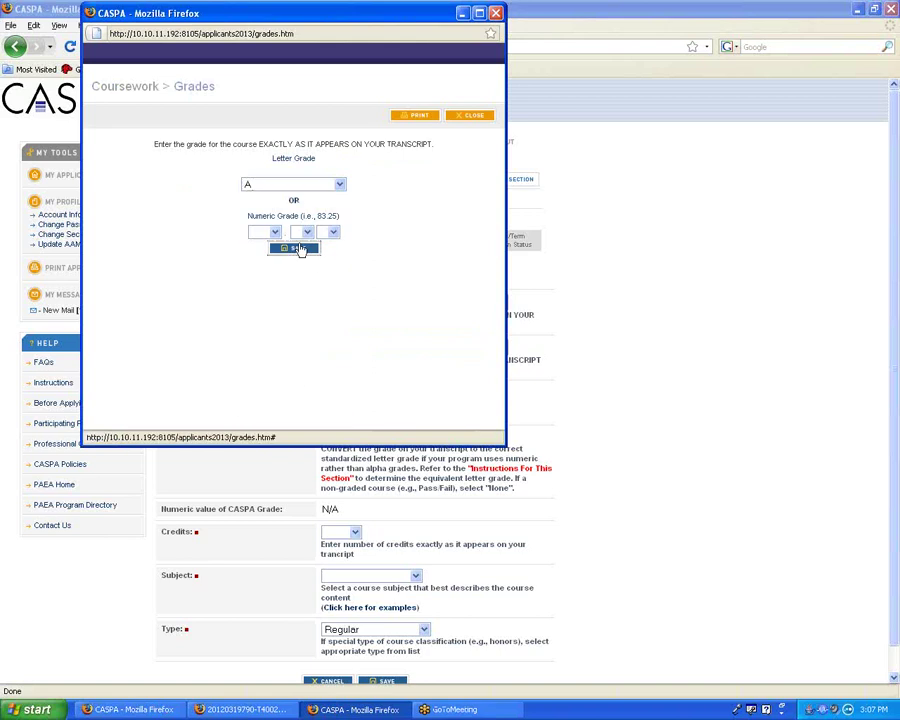
{"action": "left_click", "coordinate": [300, 249]}
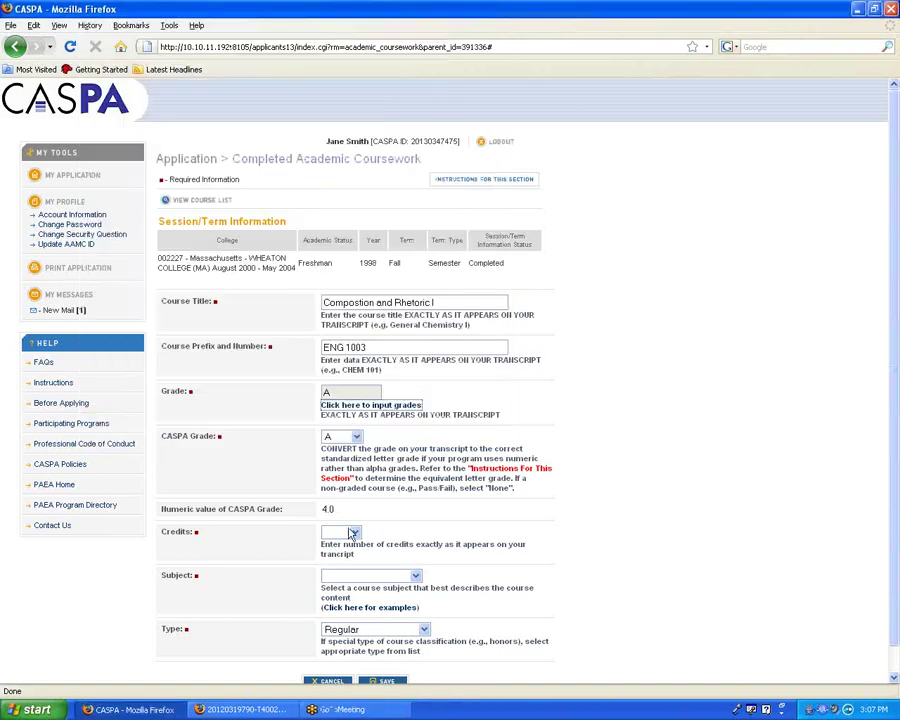
Set the ENG 1003 course to 3.00 credits with subject English, and save it
{"action": "left_click", "coordinate": [340, 532]}
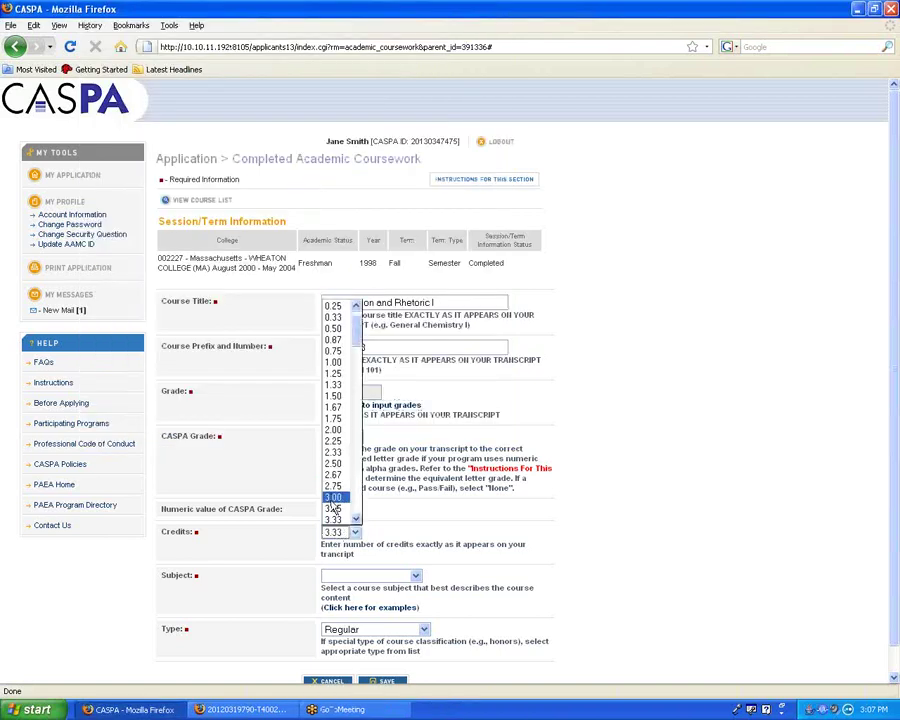
{"action": "left_click", "coordinate": [335, 508]}
{"action": "left_click", "coordinate": [414, 576]}
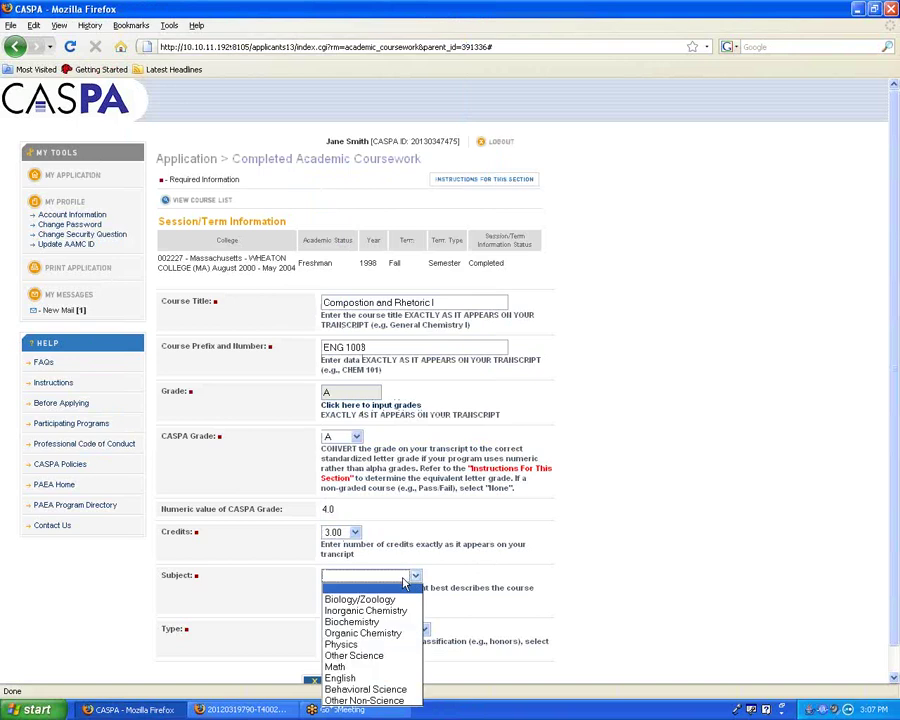
{"action": "left_click", "coordinate": [398, 678]}
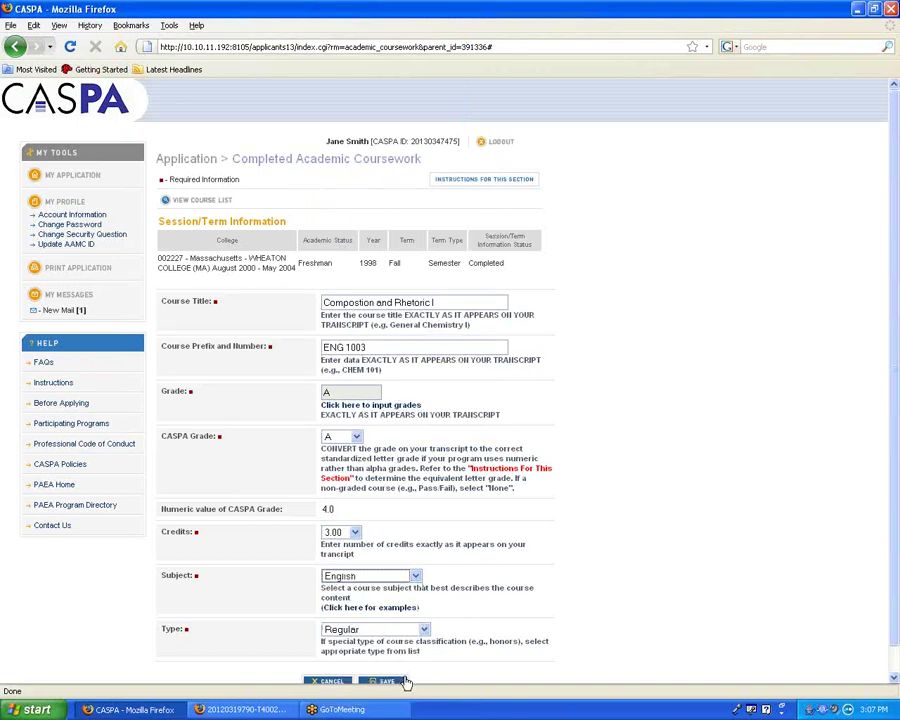
{"action": "left_click", "coordinate": [403, 681]}
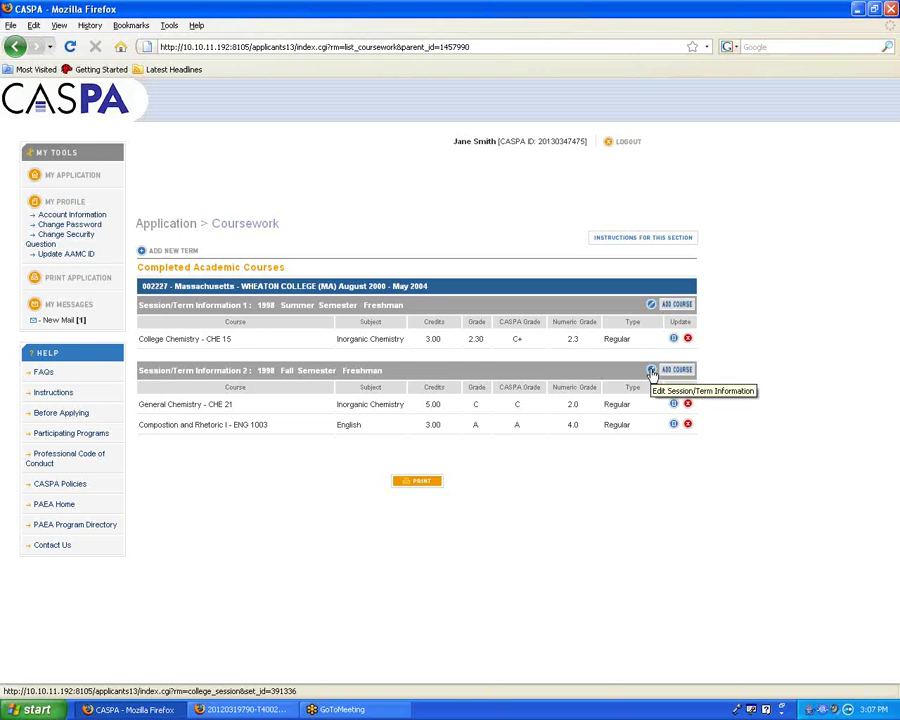
Return to the application checklist and read the coursework FAQ's instructions and grade conversion tables, then close the FAQ
{"action": "left_click", "coordinate": [90, 176]}
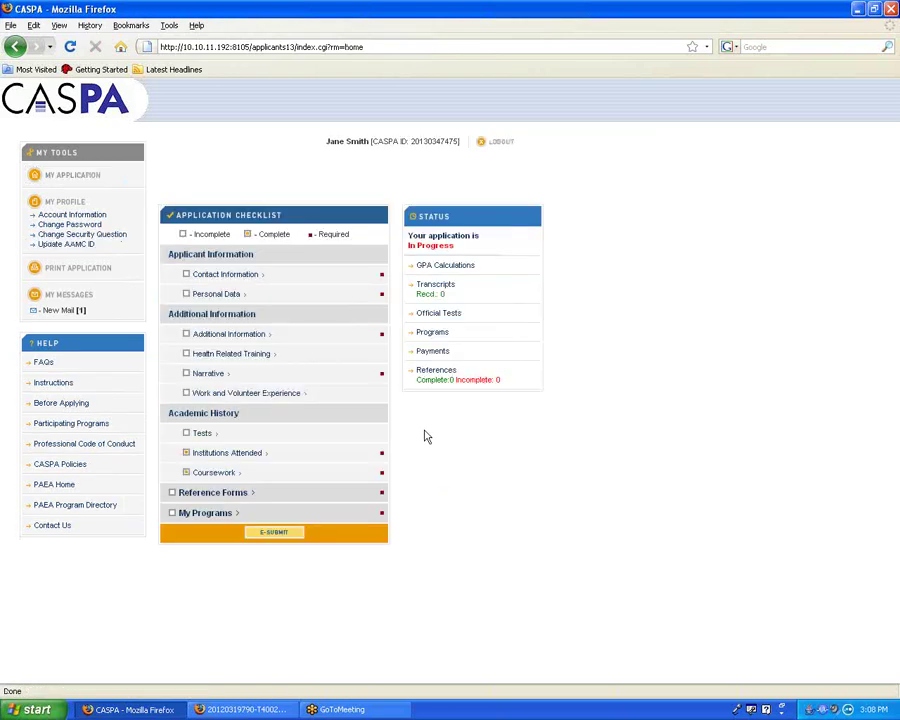
{"action": "left_click", "coordinate": [45, 365]}
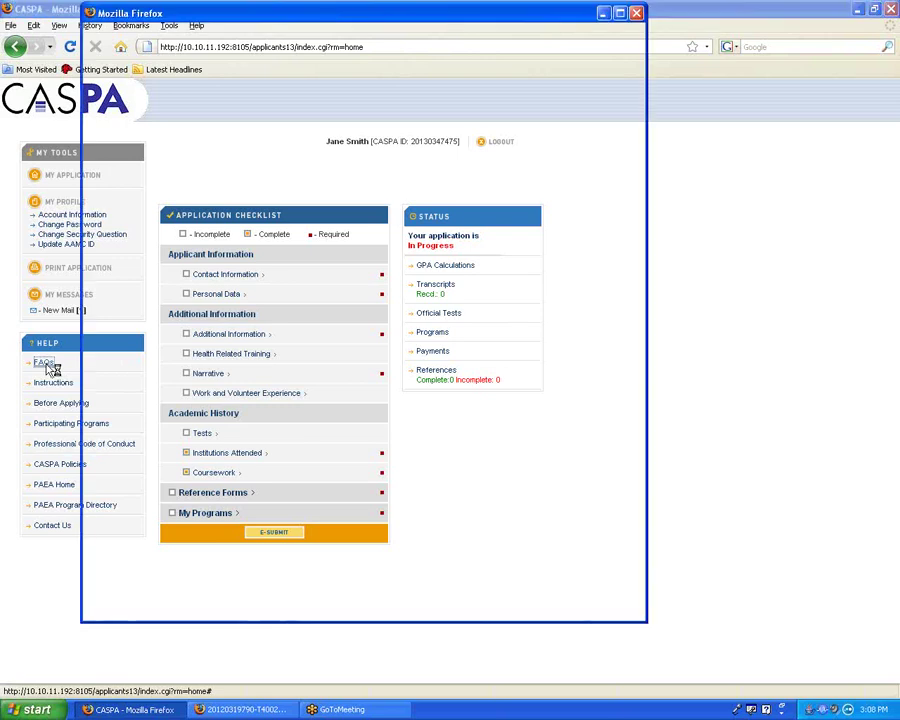
{"action": "left_click", "coordinate": [163, 434]}
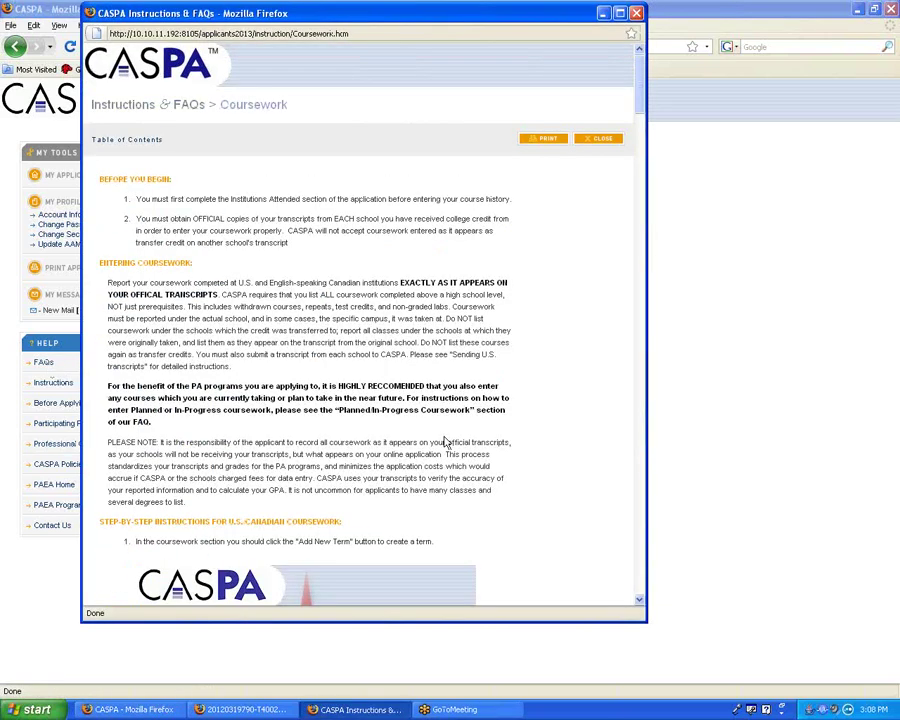
{"action": "scroll", "coordinate": [446, 441], "scroll_direction": "down", "scroll_amount": 4}
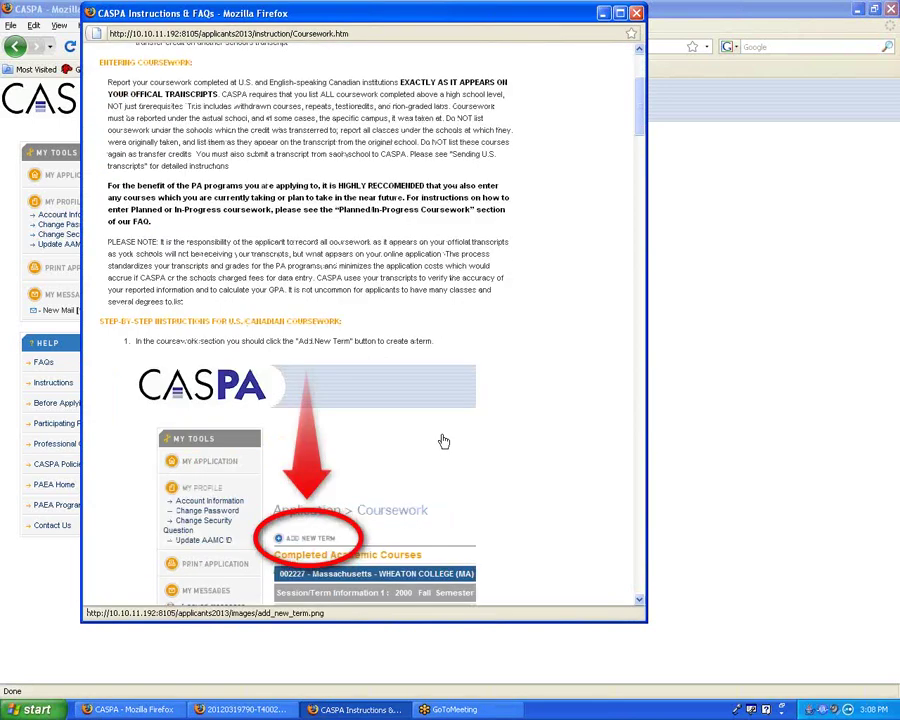
{"action": "scroll", "coordinate": [444, 441], "scroll_direction": "down", "scroll_amount": 4}
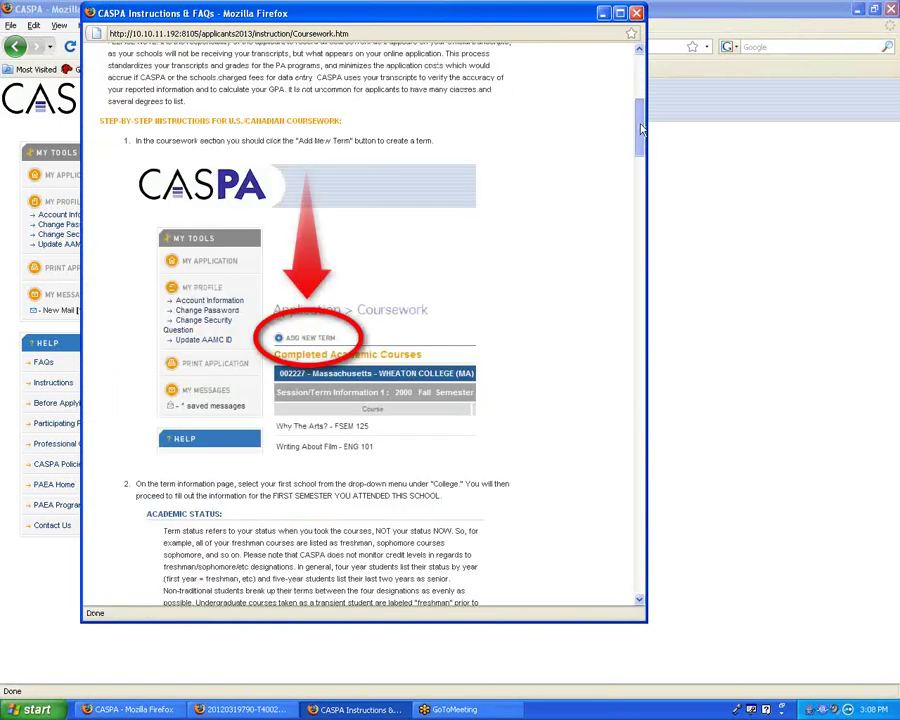
{"action": "left_click_drag", "start_coordinate": [642, 128], "coordinate": [636, 318]}
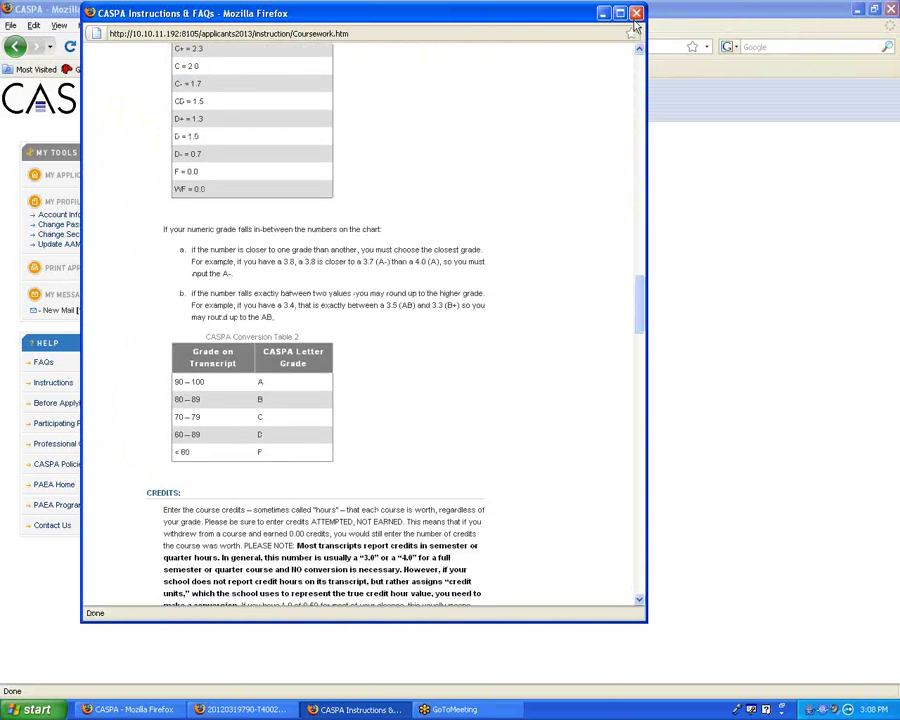
{"action": "left_click", "coordinate": [636, 13]}
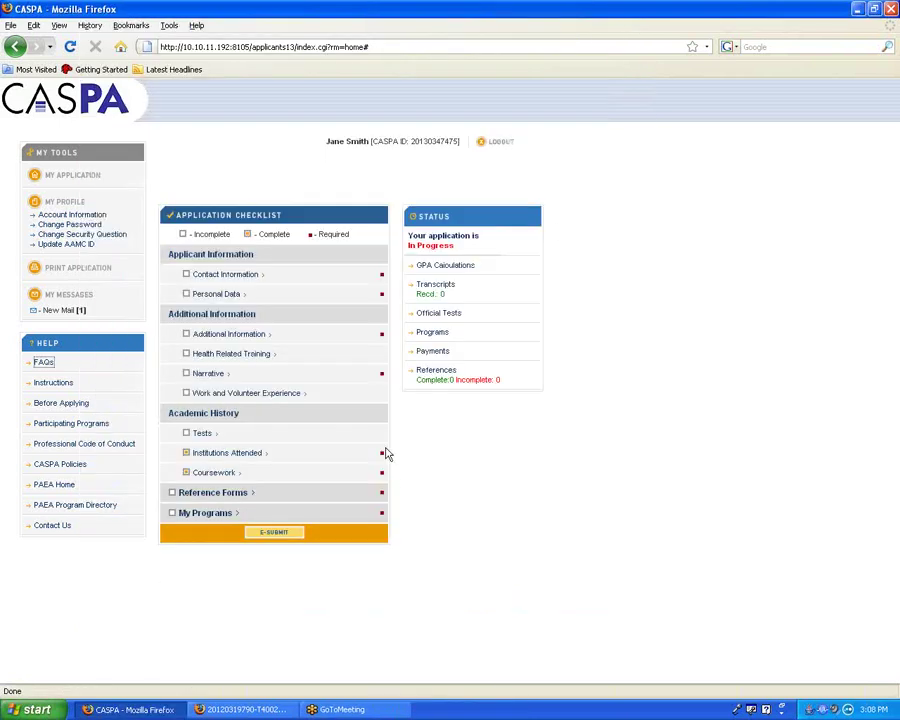